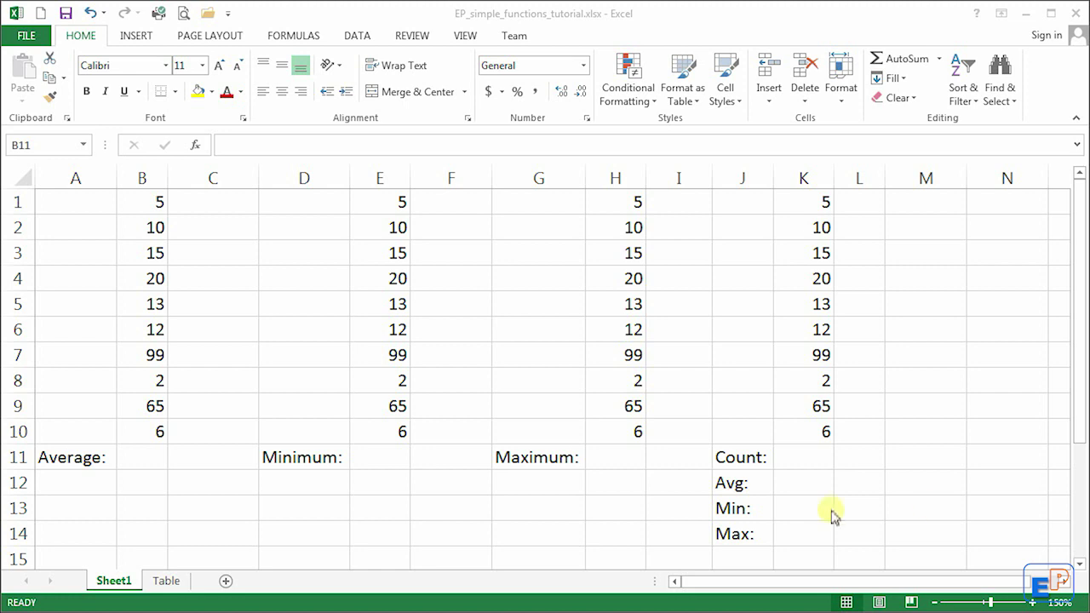
Examine the AutoSum function choices, the number columns, and the Average, Minimum, Maximum, Count, Avg, Min and Max labels.
left_click(421, 17)
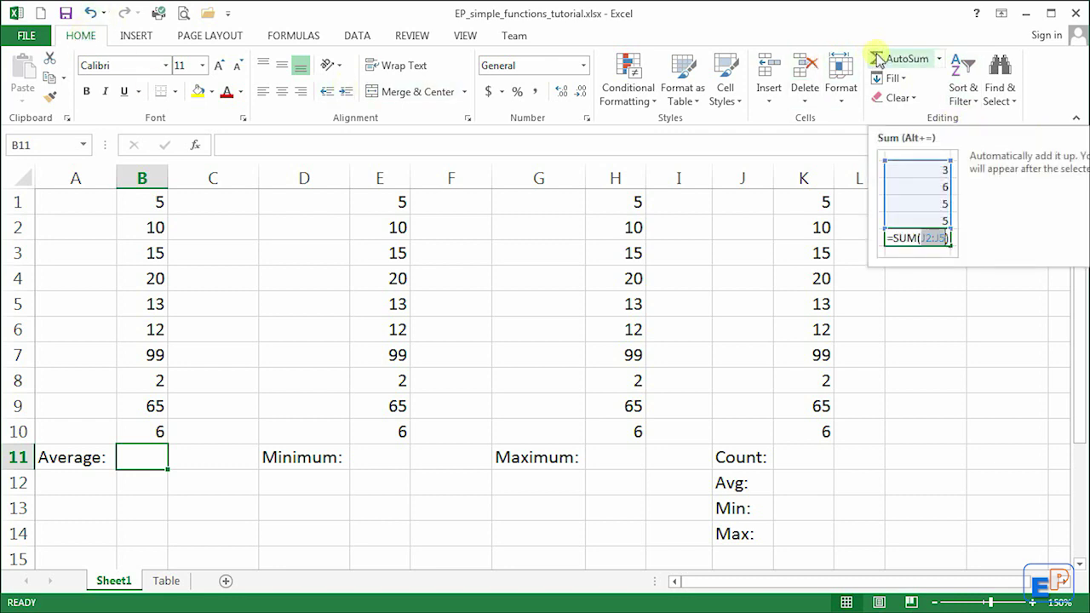
left_click(939, 59)
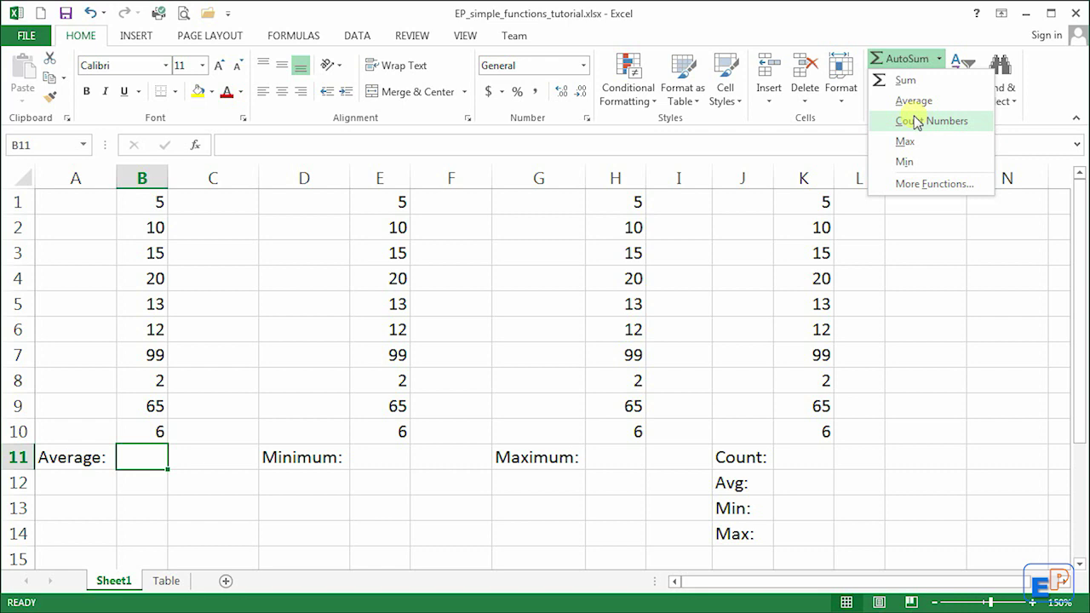
left_click(704, 24)
left_click_drag(107, 205, 826, 428)
left_click(154, 202)
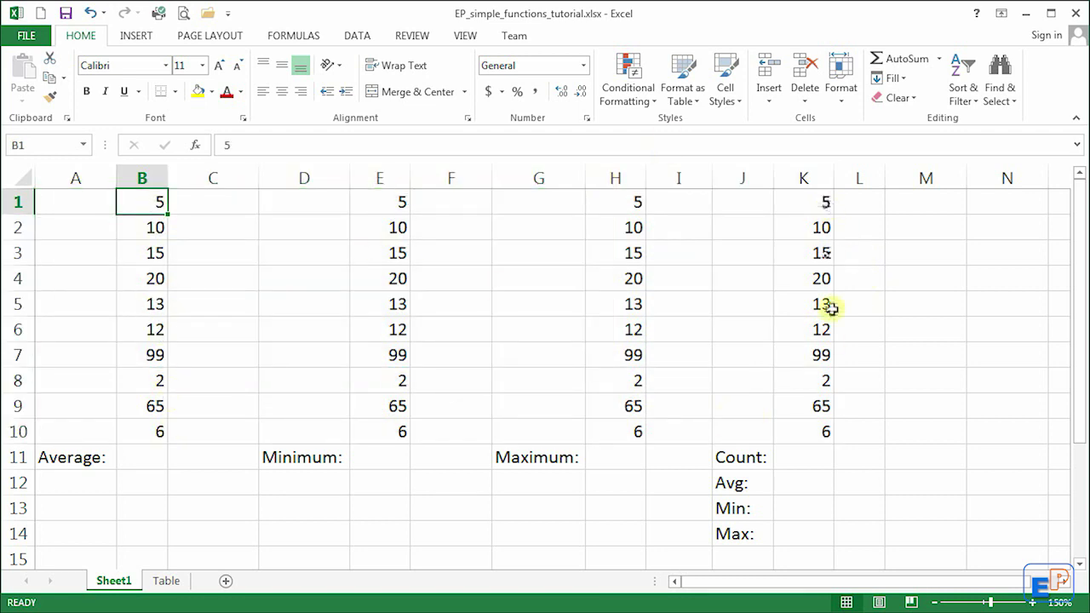
left_click(73, 457)
left_click(289, 462)
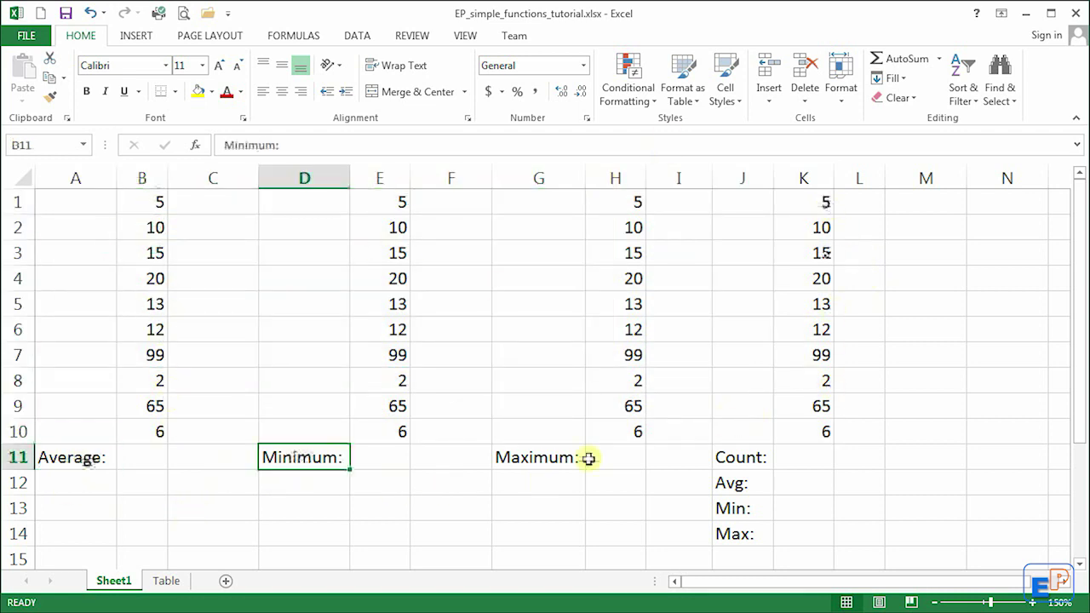
left_click(588, 458)
left_click(745, 458)
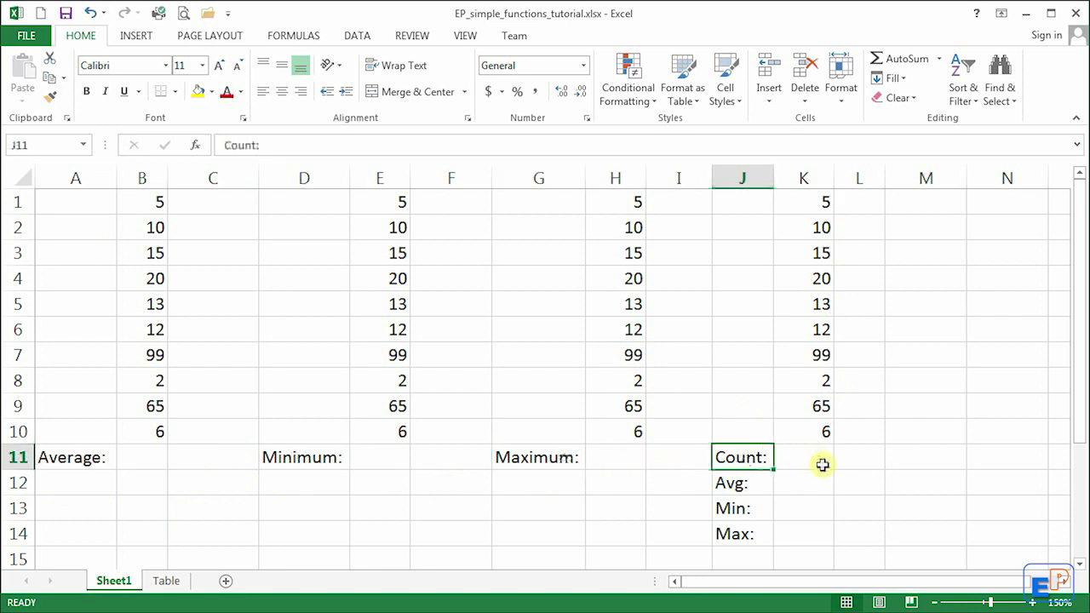
left_click(749, 484)
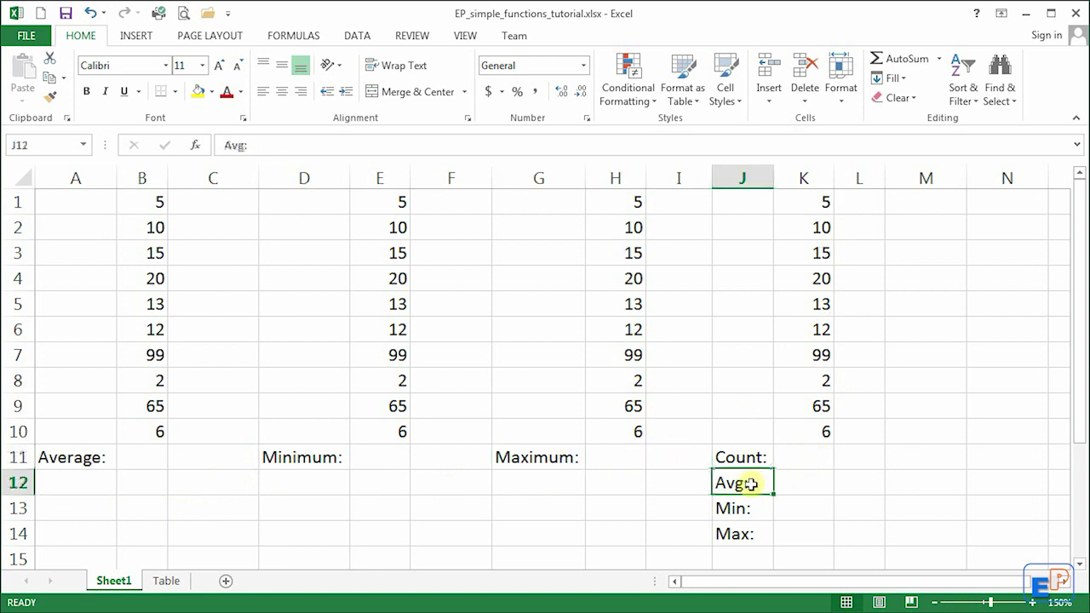
left_click(746, 511)
left_click(746, 532)
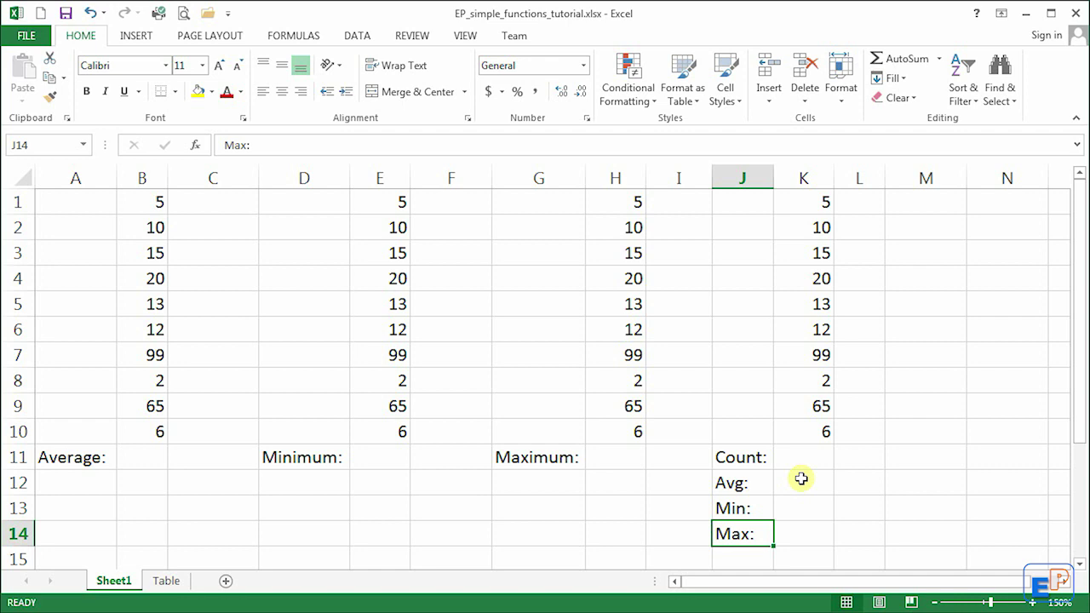
left_click(159, 462)
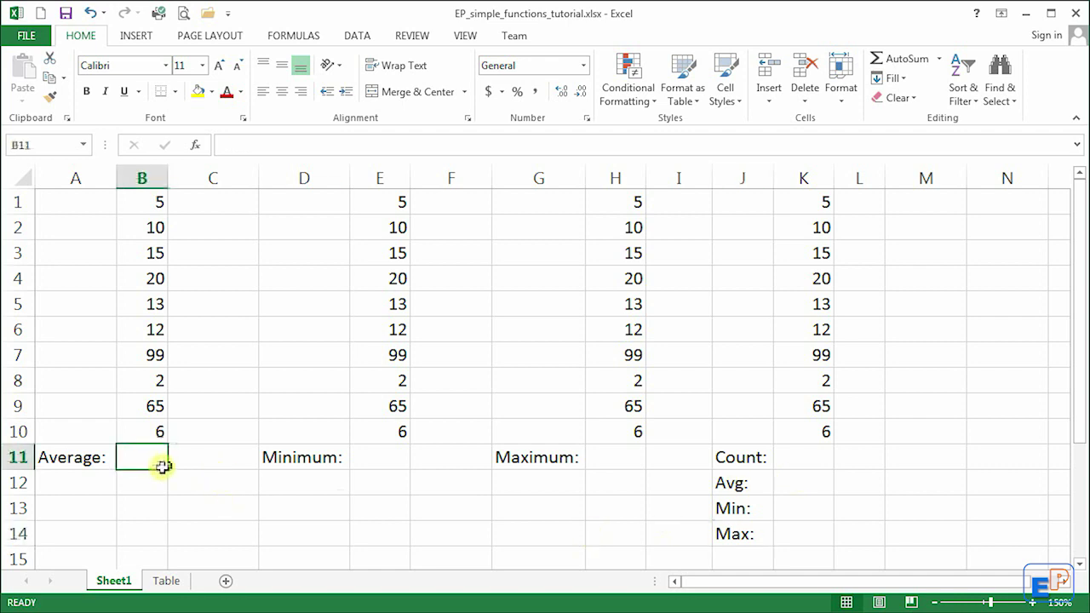
left_click(908, 59)
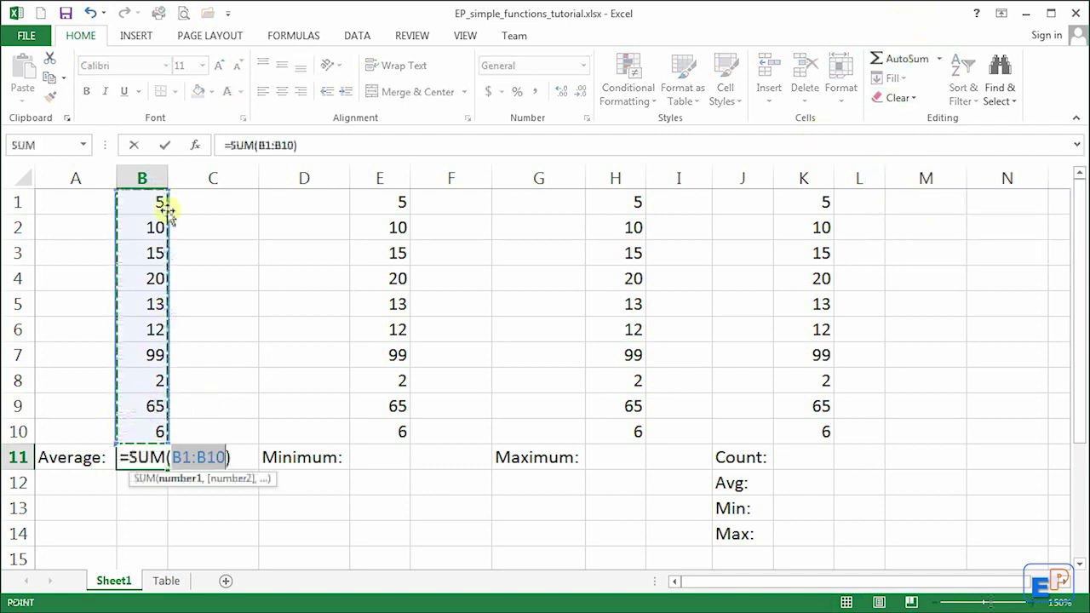
key("Escape")
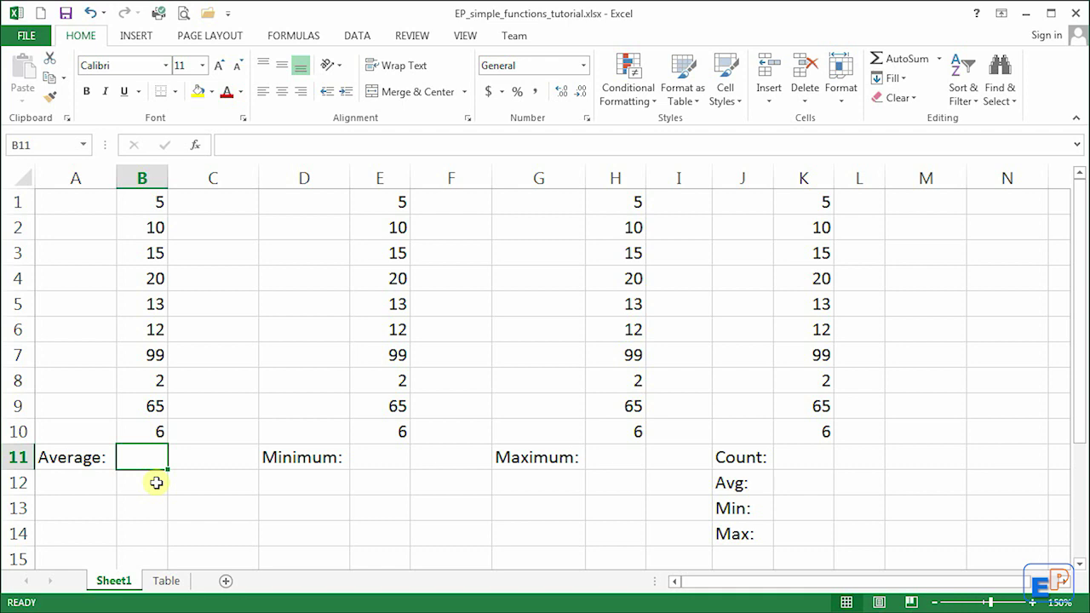
type("=")
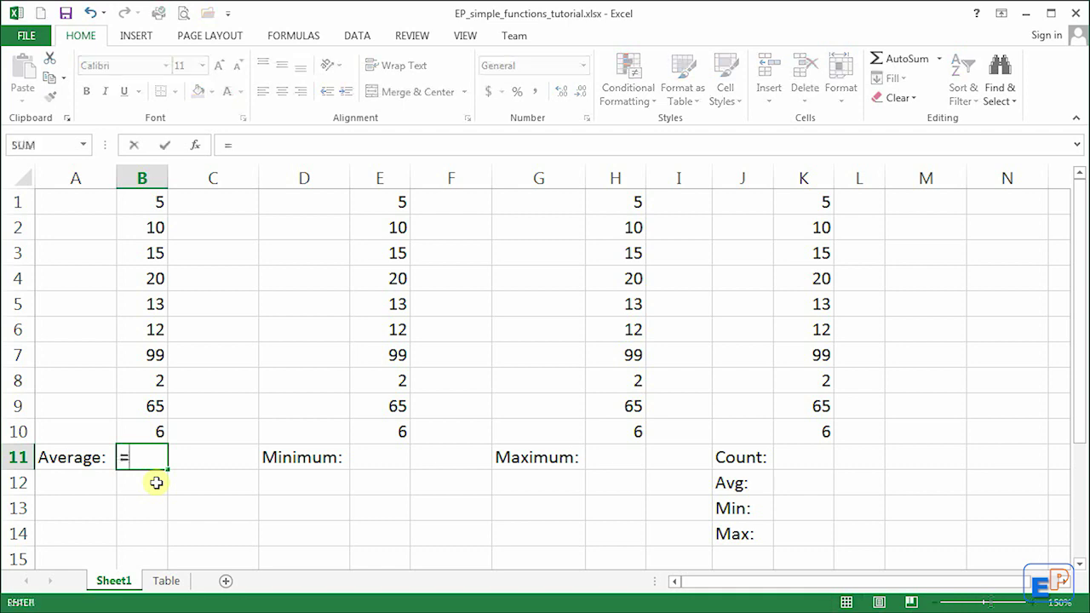
type("average")
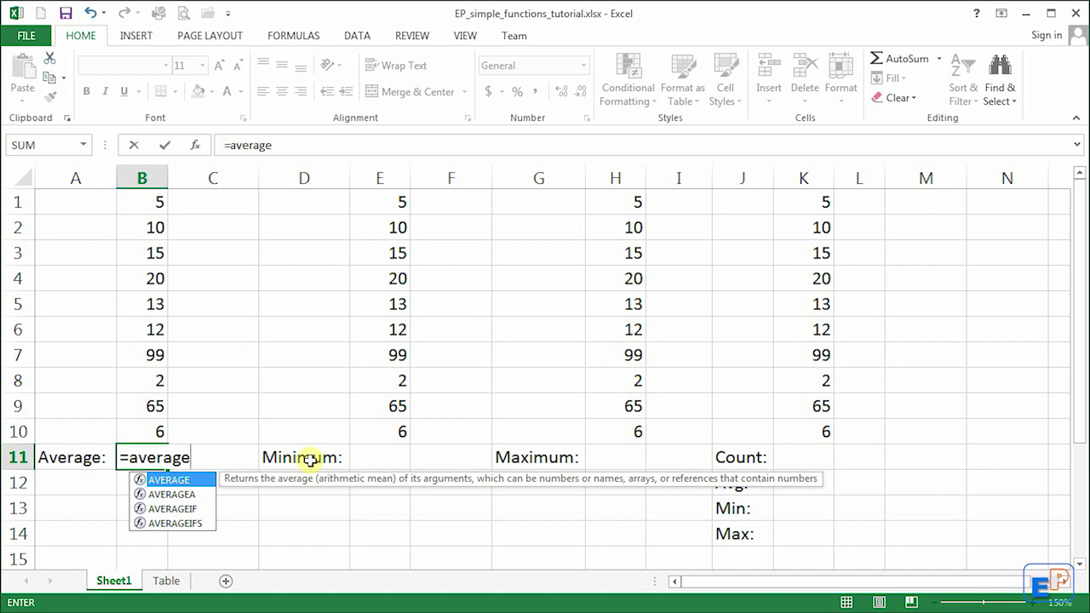
type("(")
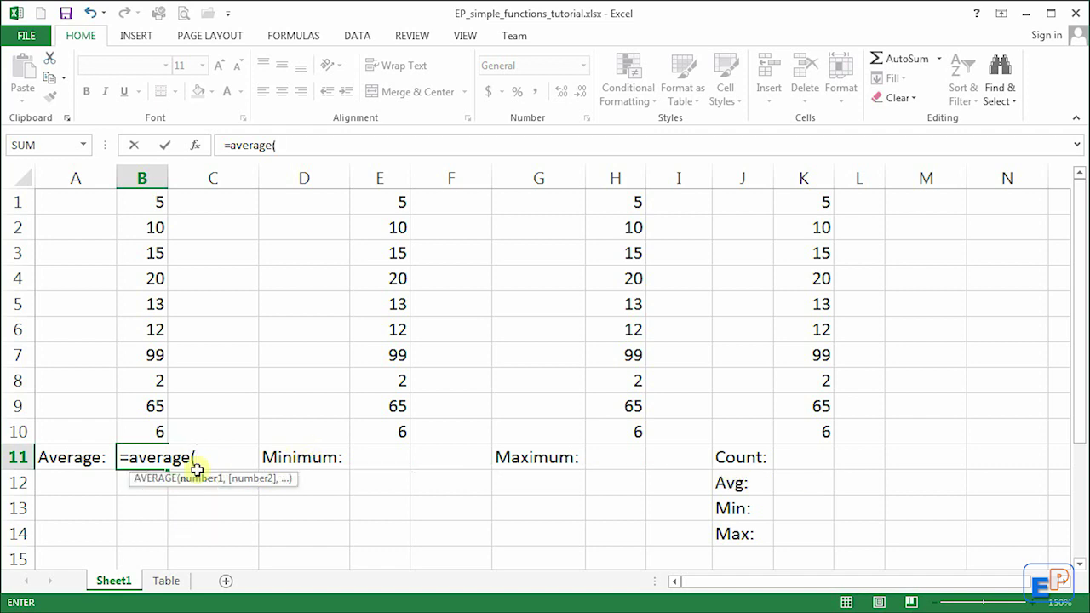
key("Escape")
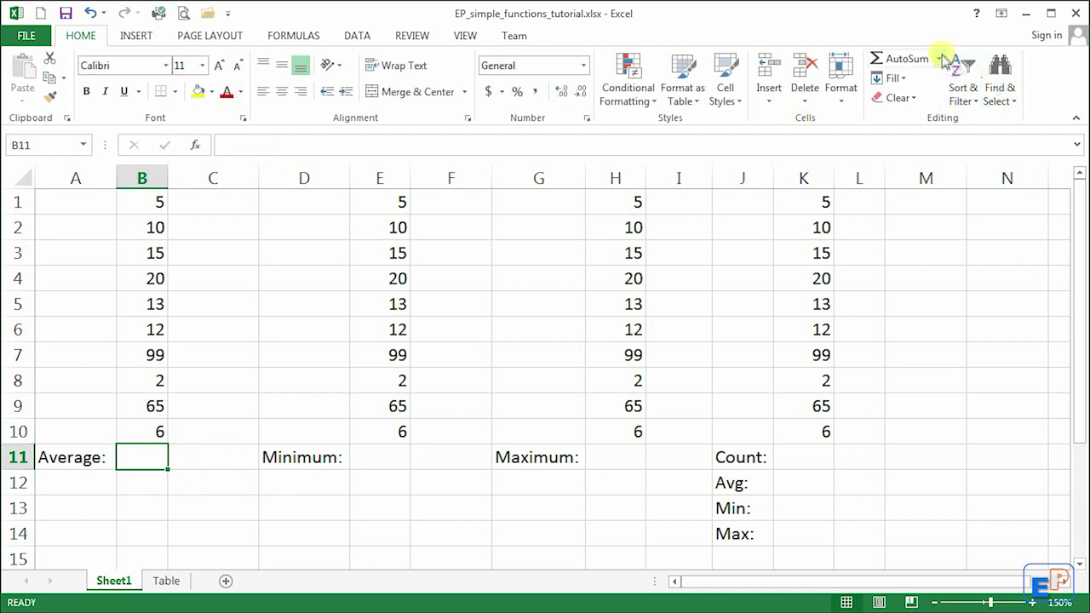
Calculate the average of B1:B10 in cell B11 with the AutoSum Average function.
left_click(939, 58)
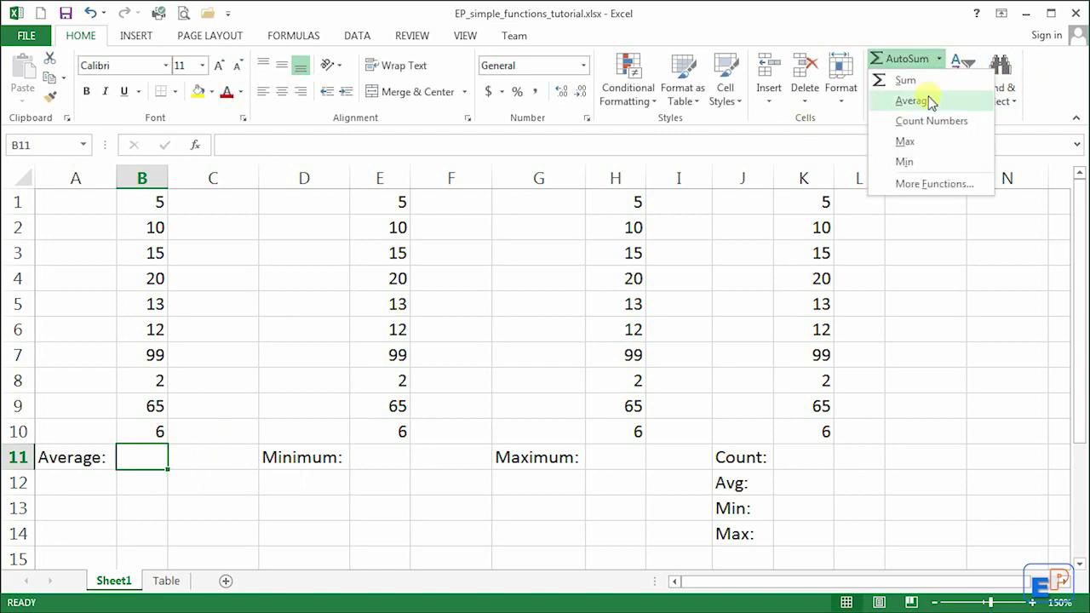
left_click(929, 101)
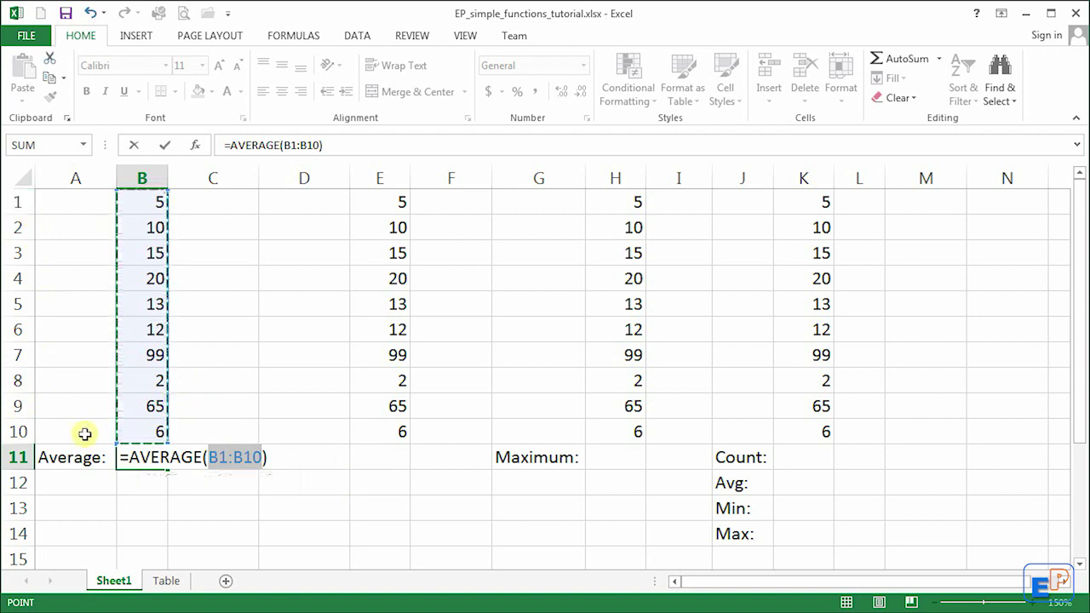
key("Return")
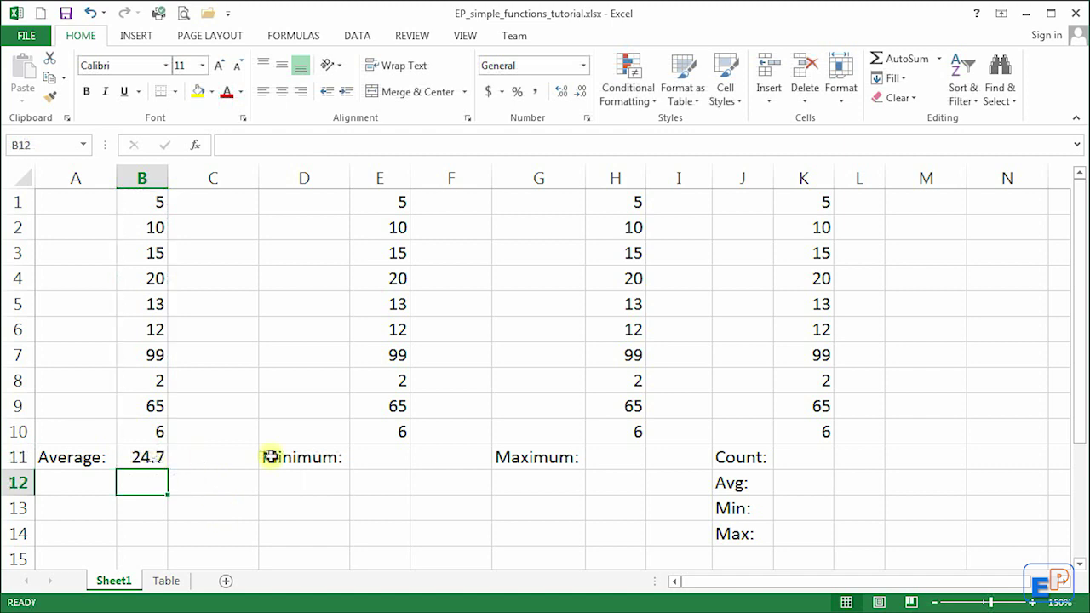
left_click(387, 457)
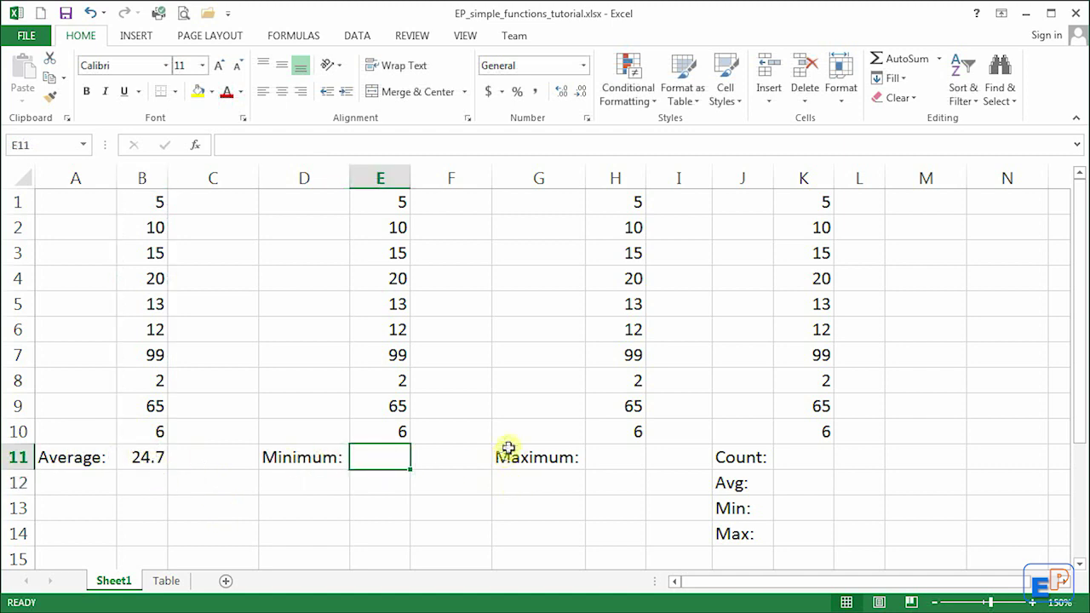
type("=min")
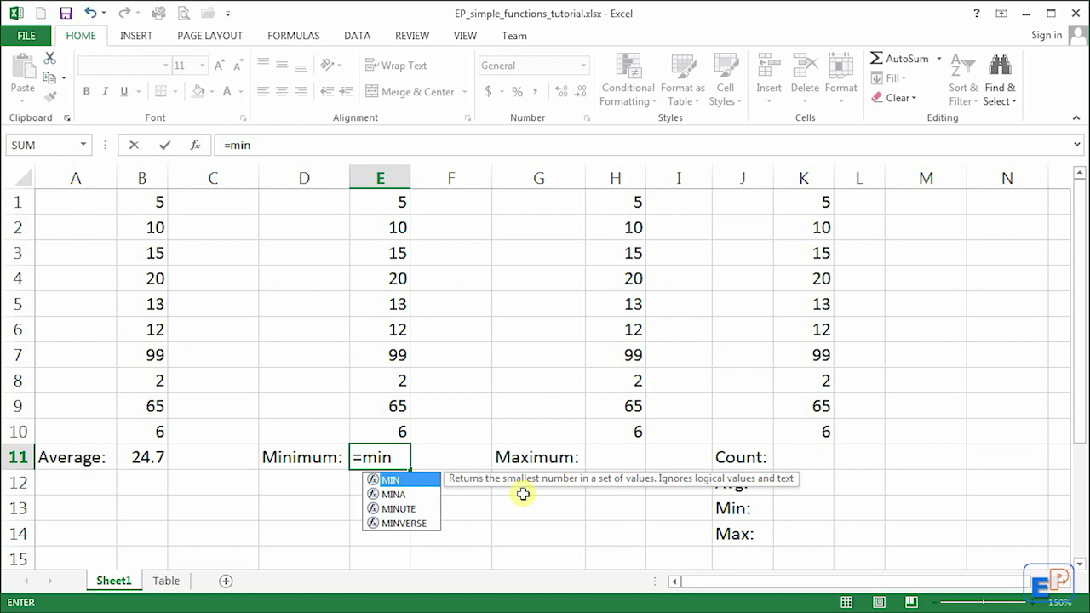
key("Escape")
key("Escape")
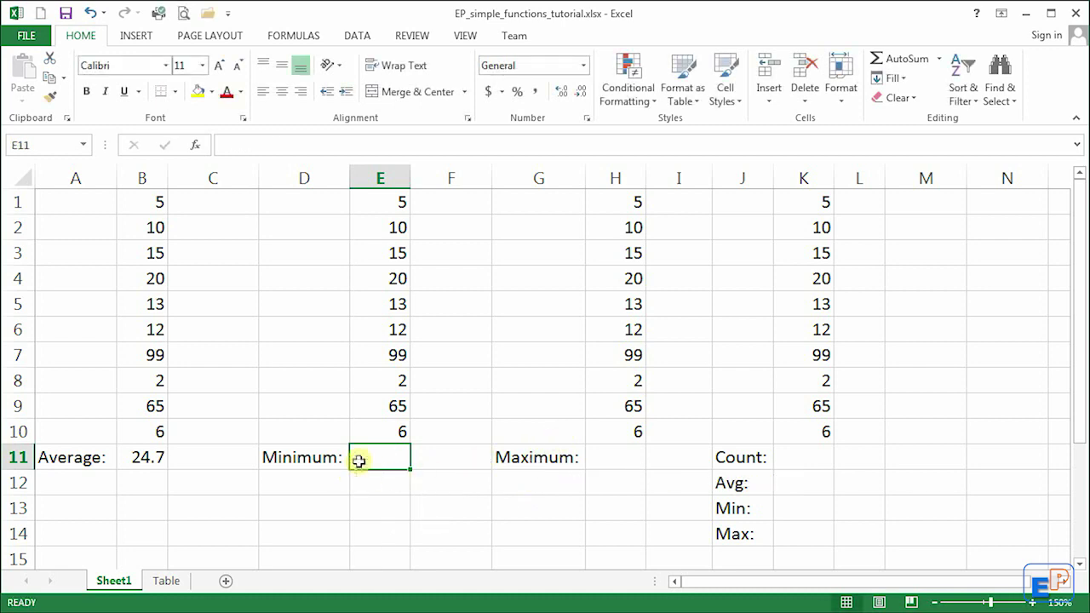
Calculate the minimum of E1:E10 in cell E11 with the AutoSum Min function and check it against the column's numbers.
left_click(939, 58)
left_click(925, 169)
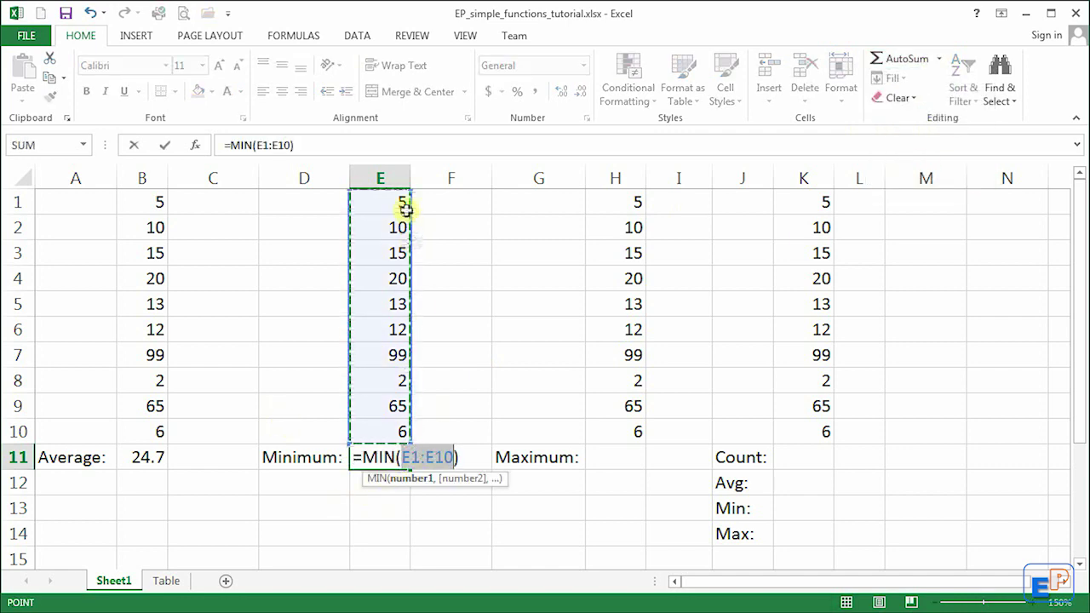
key("Return")
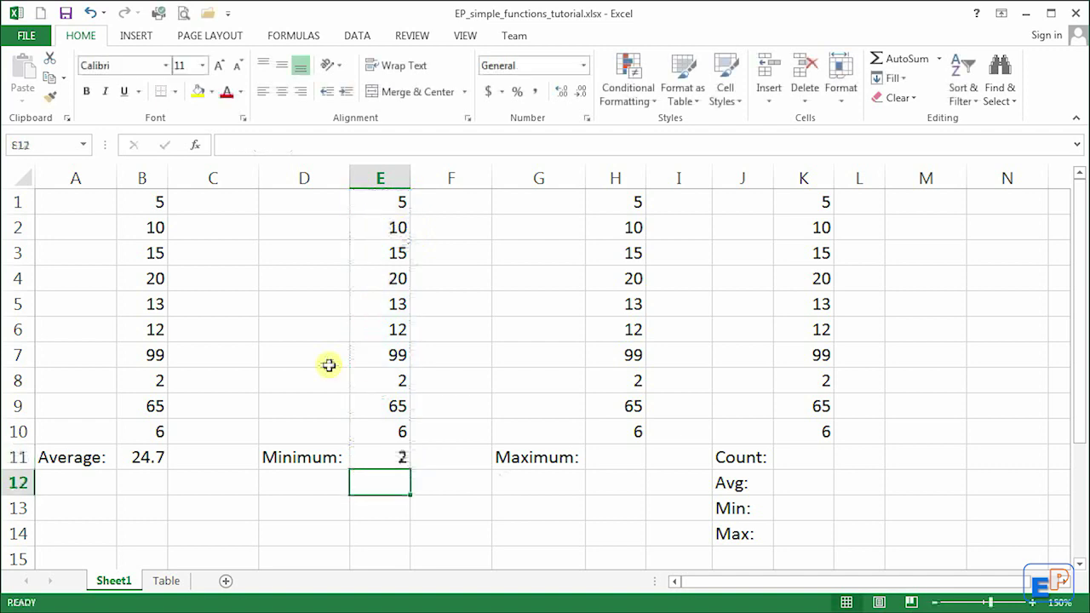
left_click(386, 458)
left_click(398, 432)
left_click_drag(398, 432, 384, 211)
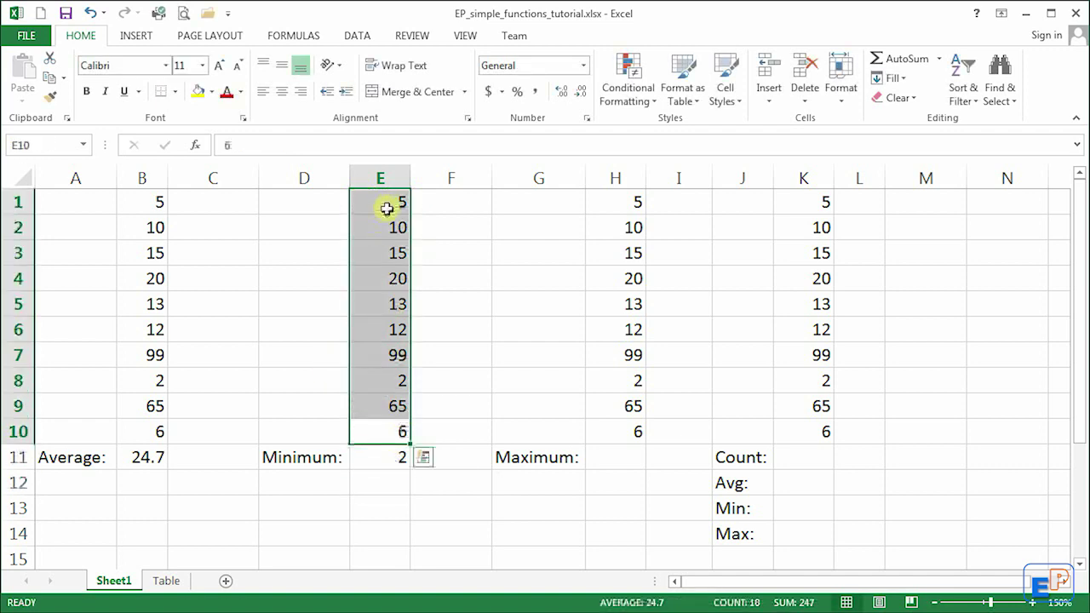
left_click(403, 384)
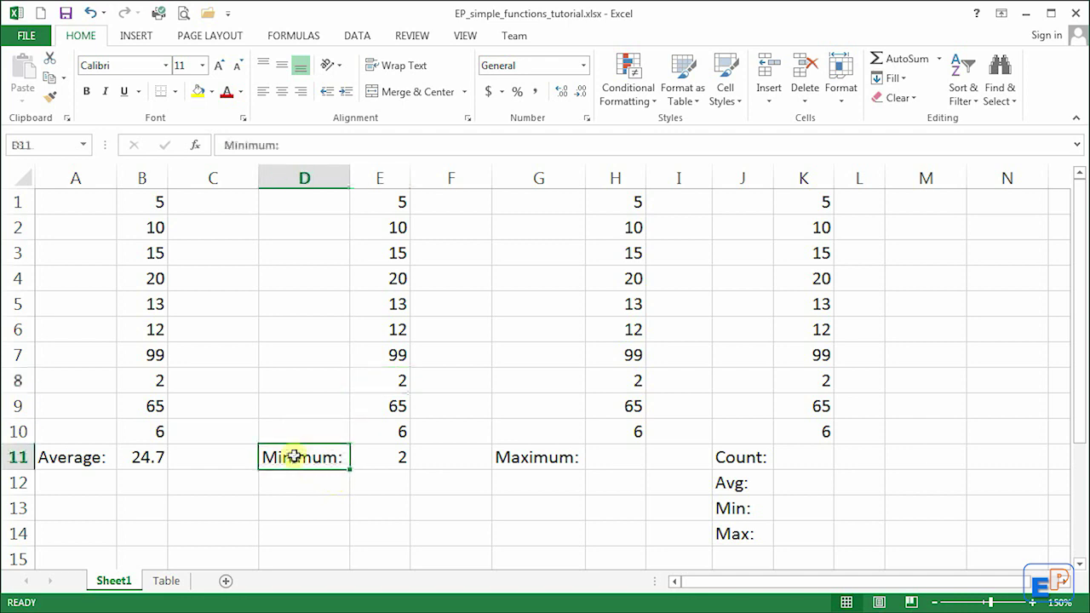
left_click(385, 463)
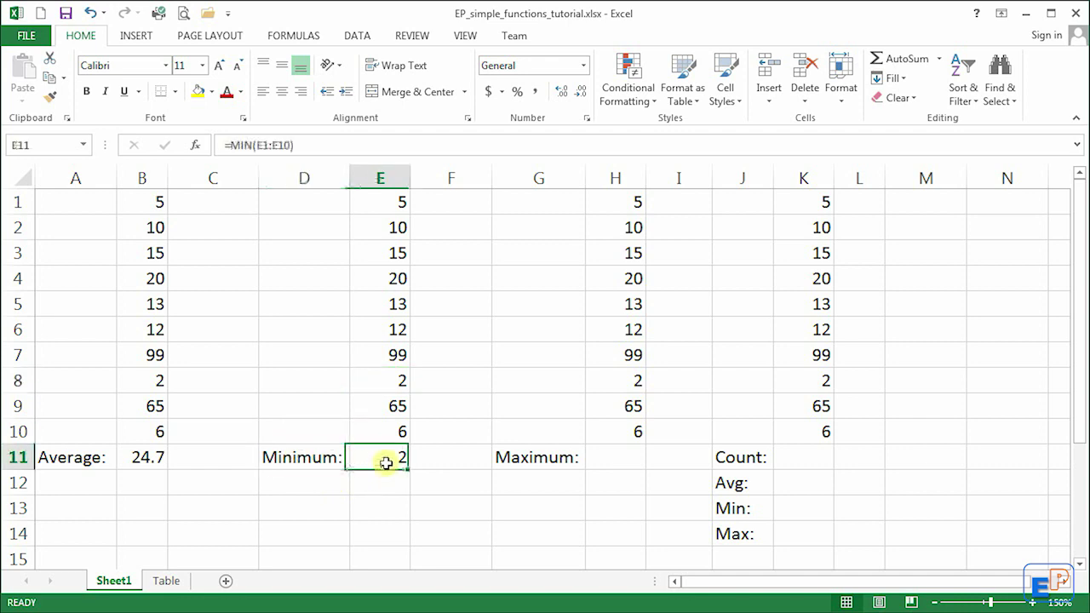
Calculate the maximum of H1:H10 in cell H11 with the AutoSum Max function and review its formula.
left_click(590, 457)
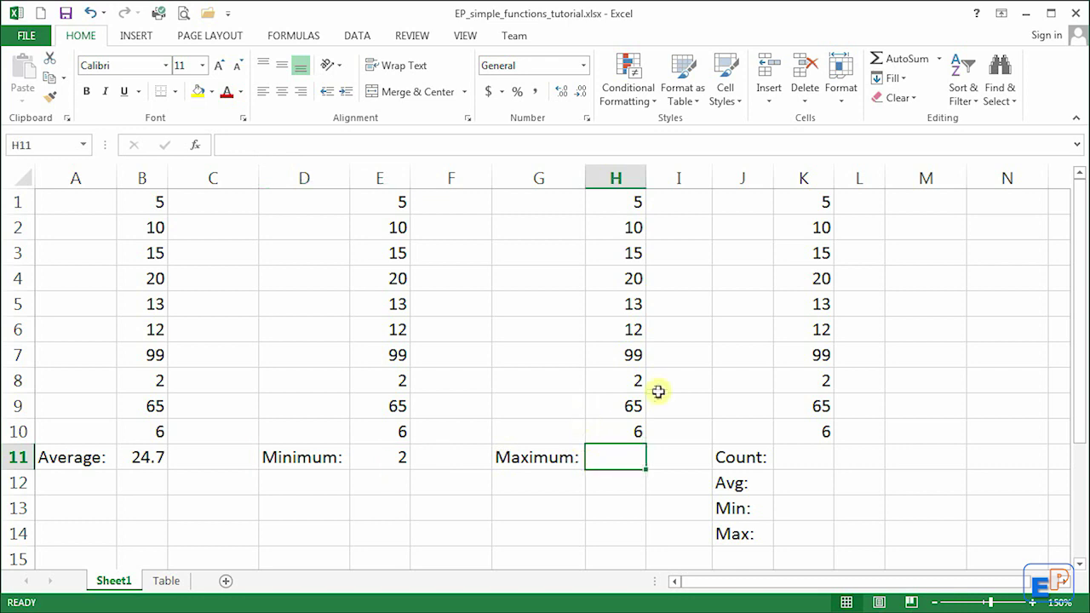
left_click(939, 58)
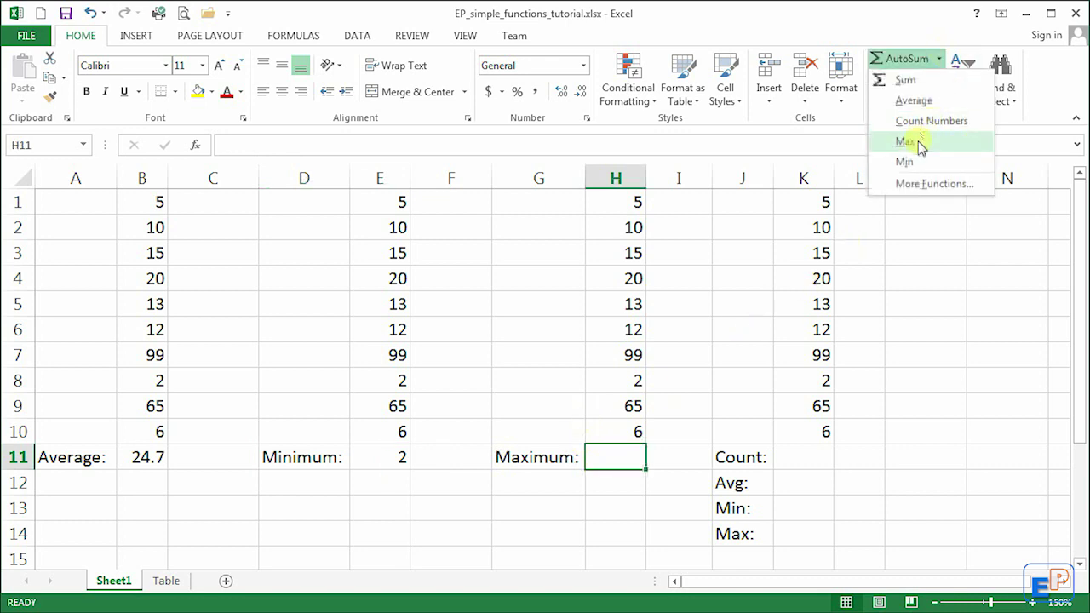
left_click(919, 143)
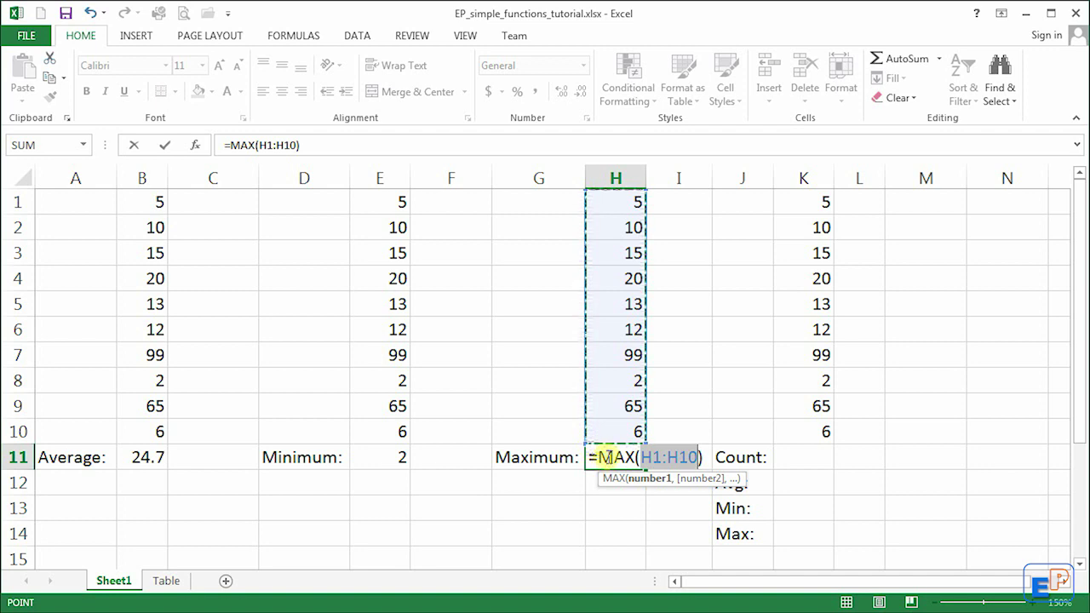
key("Return")
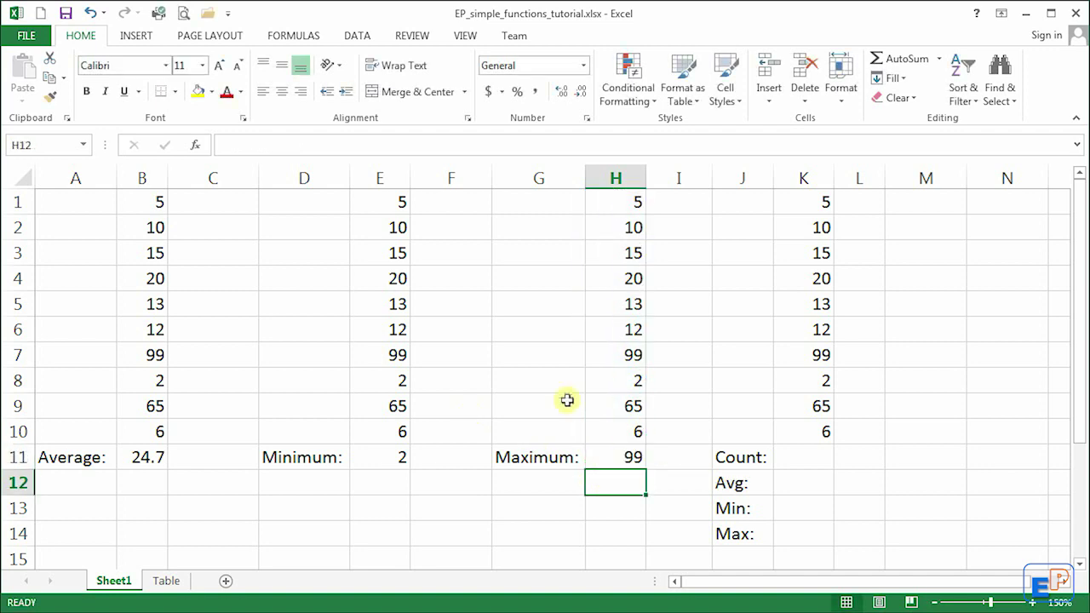
left_click(633, 456)
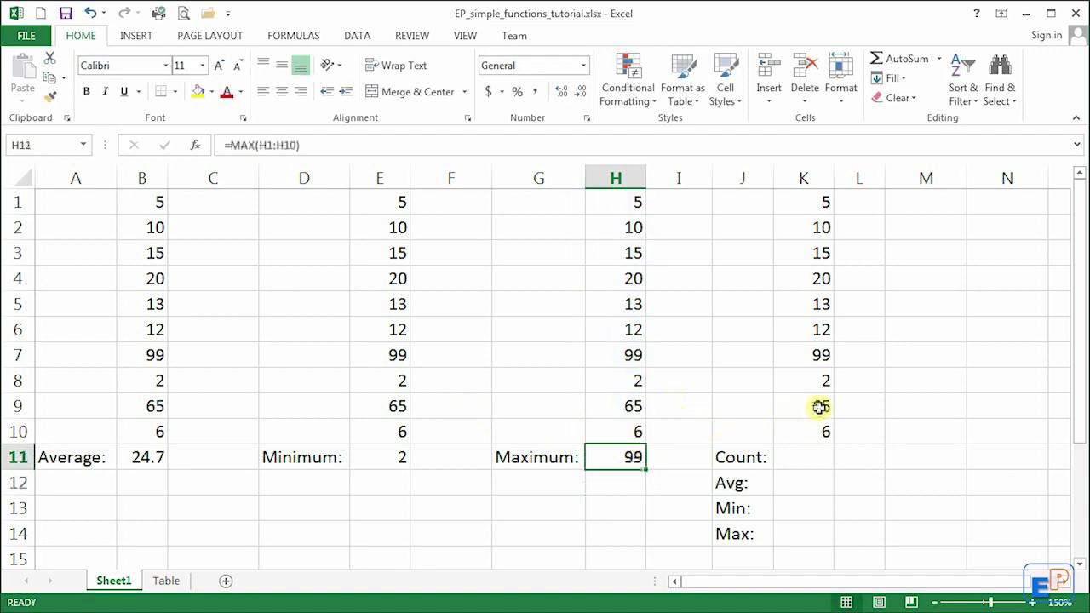
Count the numbers in K1:K10 in cell K11 with the AutoSum Count Numbers function, and review the neighbouring minimum and maximum results.
left_click(819, 455)
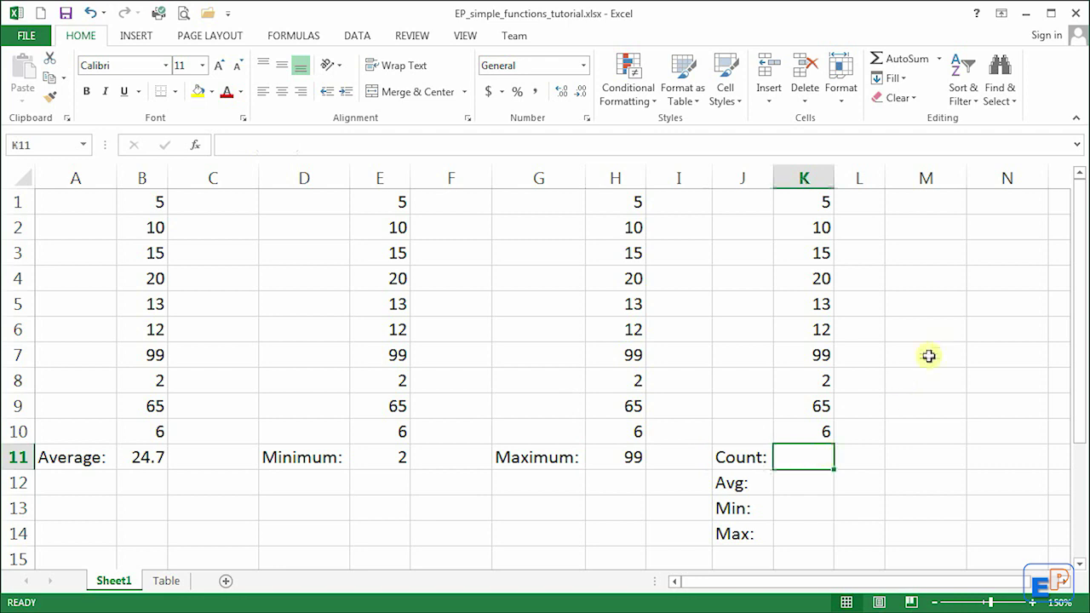
left_click_drag(819, 431, 820, 199)
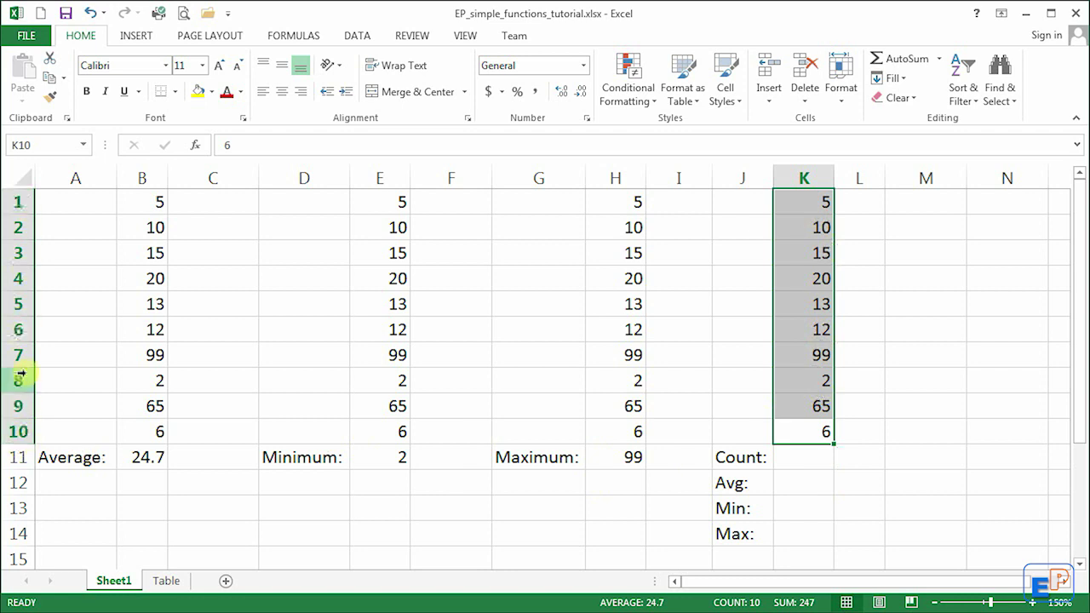
mouse_move(983, 477)
left_click(815, 463)
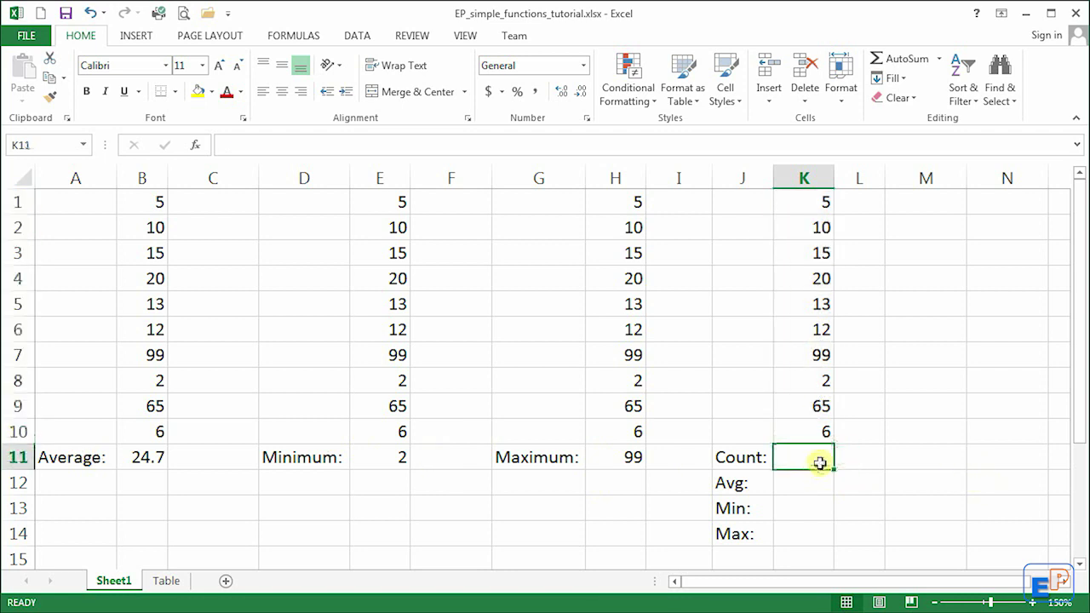
left_click(940, 60)
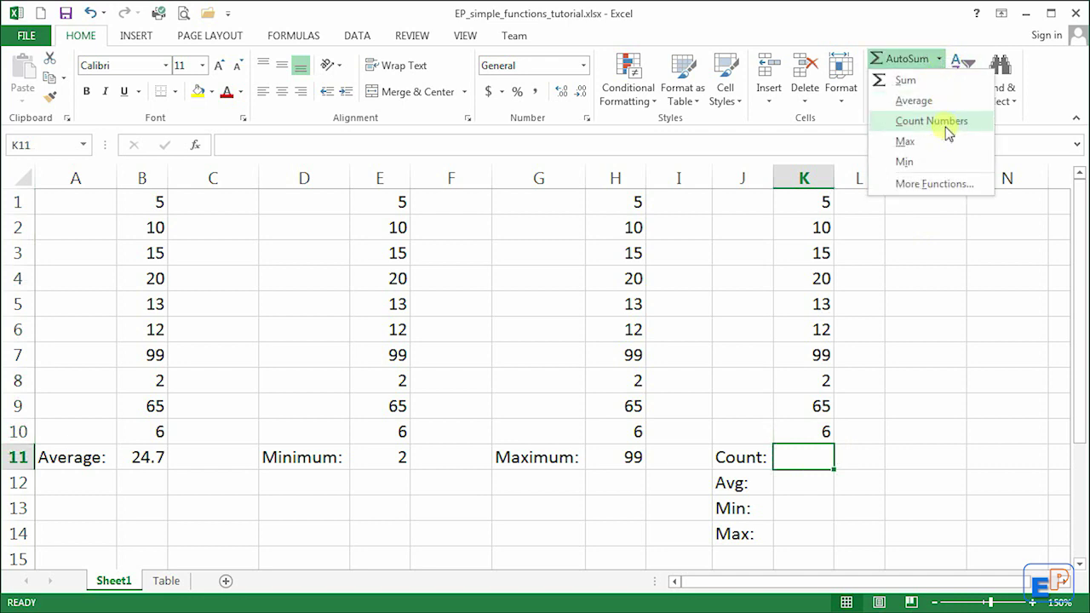
left_click(931, 121)
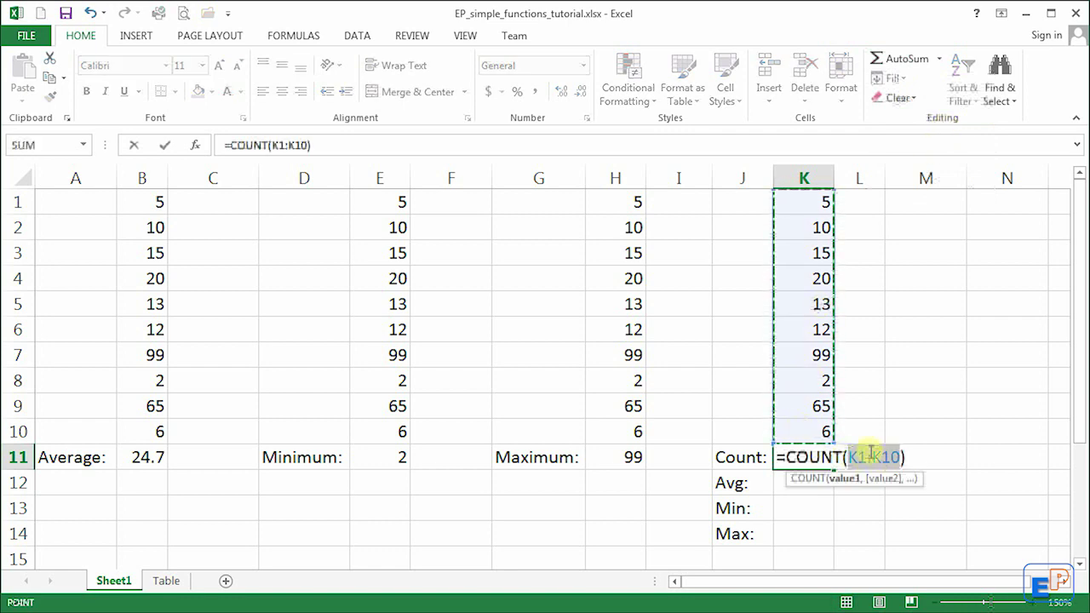
key("Return")
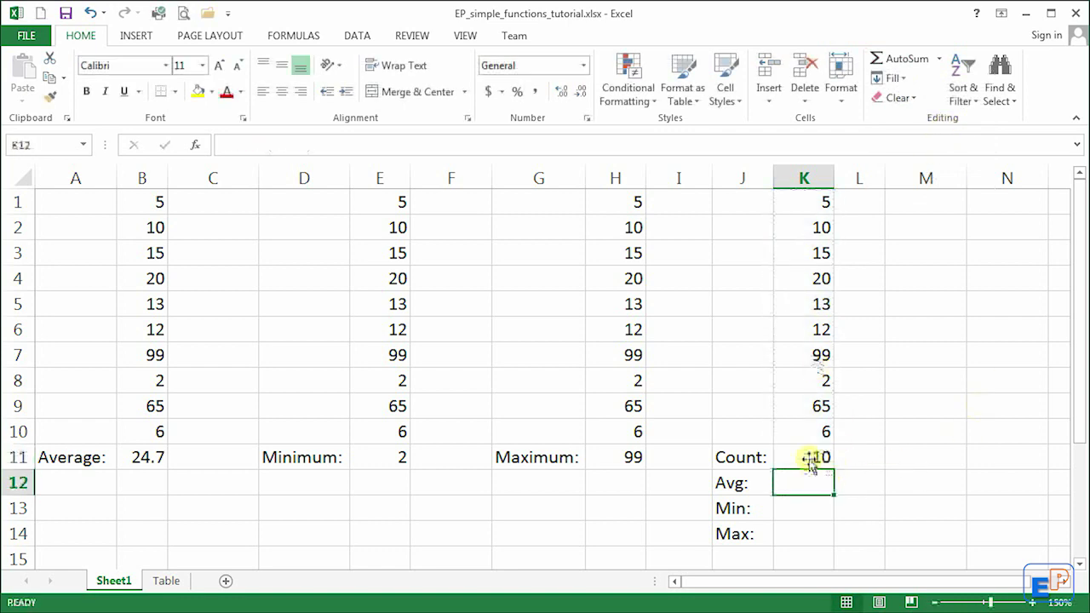
left_click(809, 460)
left_click(632, 474)
left_click(382, 456)
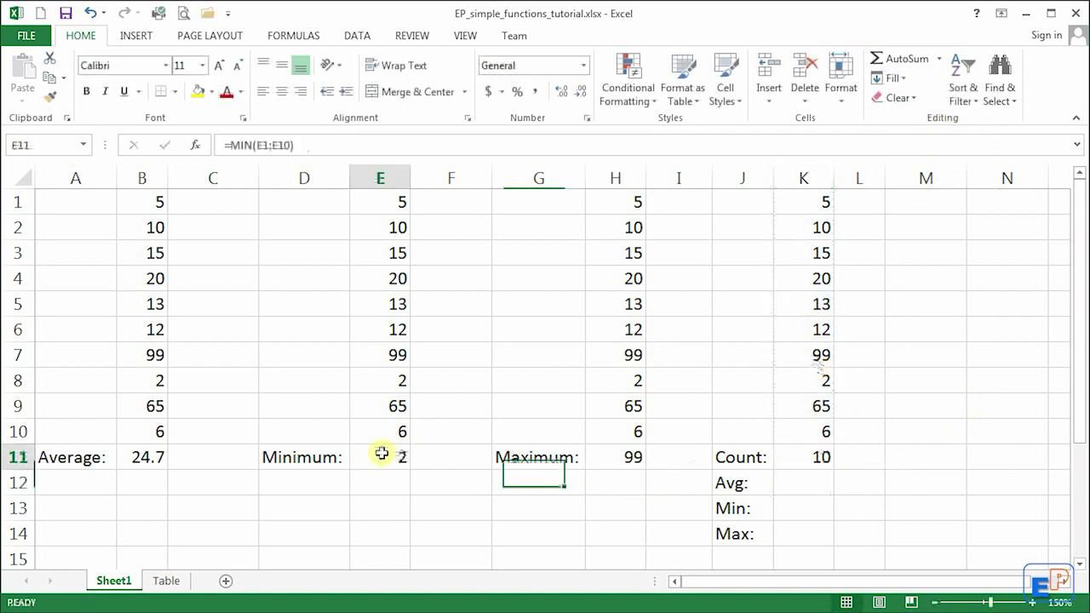
left_click(605, 460)
Try the AutoSum Average function in cell K12 with its suggested range K1:K11, review the formula and clear the cell.
left_click(816, 483)
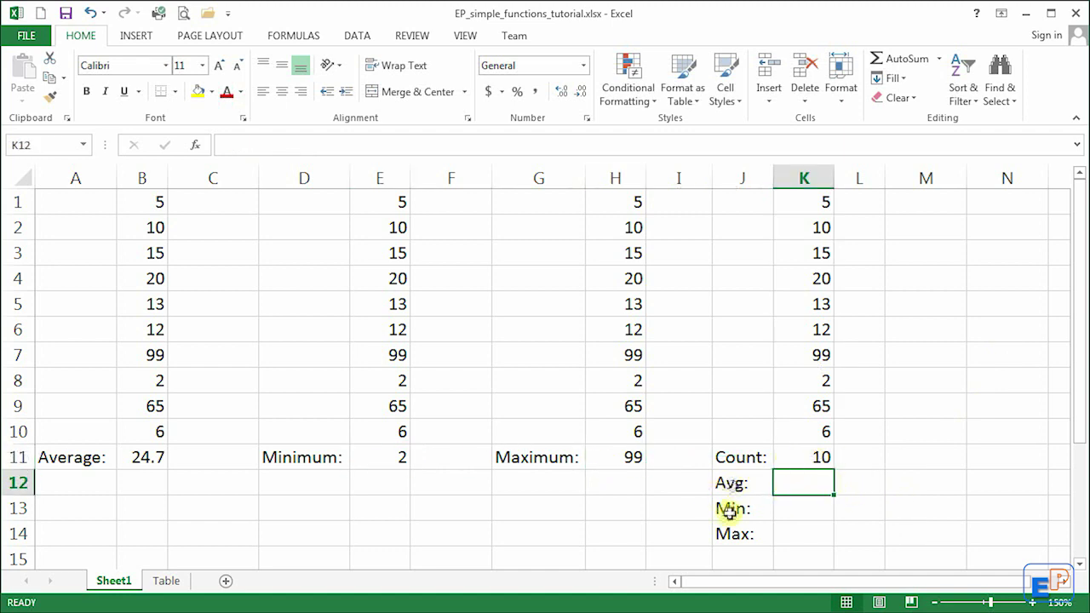
left_click(938, 58)
left_click(928, 101)
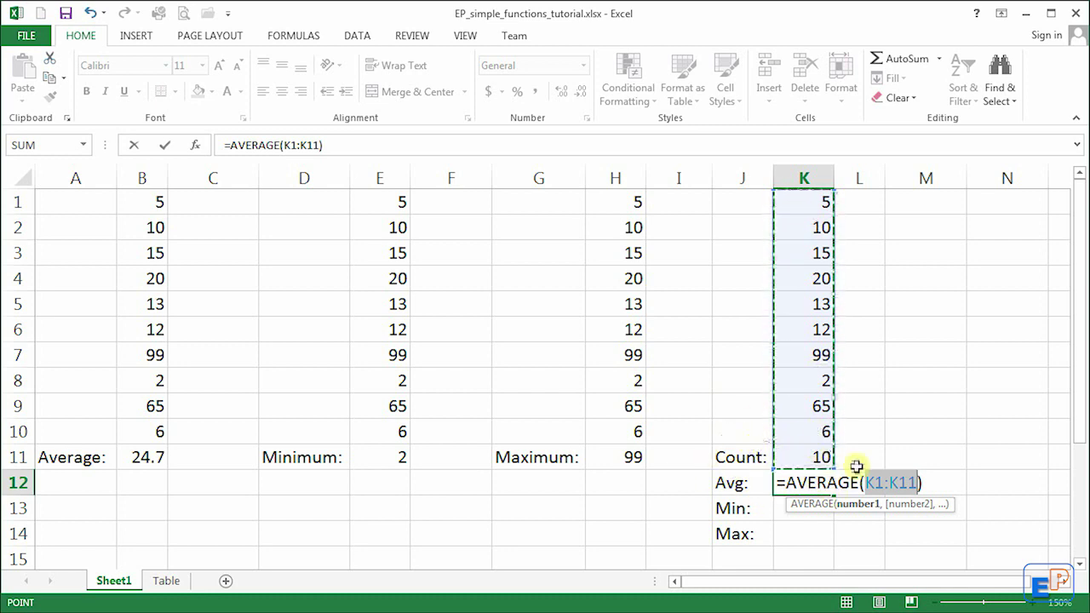
key("Return")
left_click(823, 482)
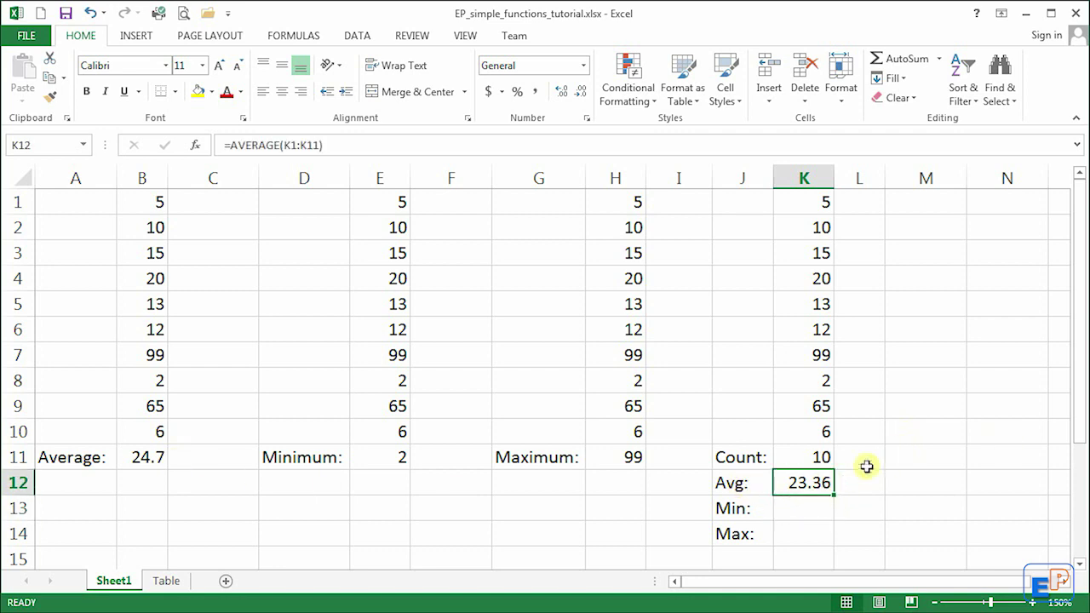
key("Delete")
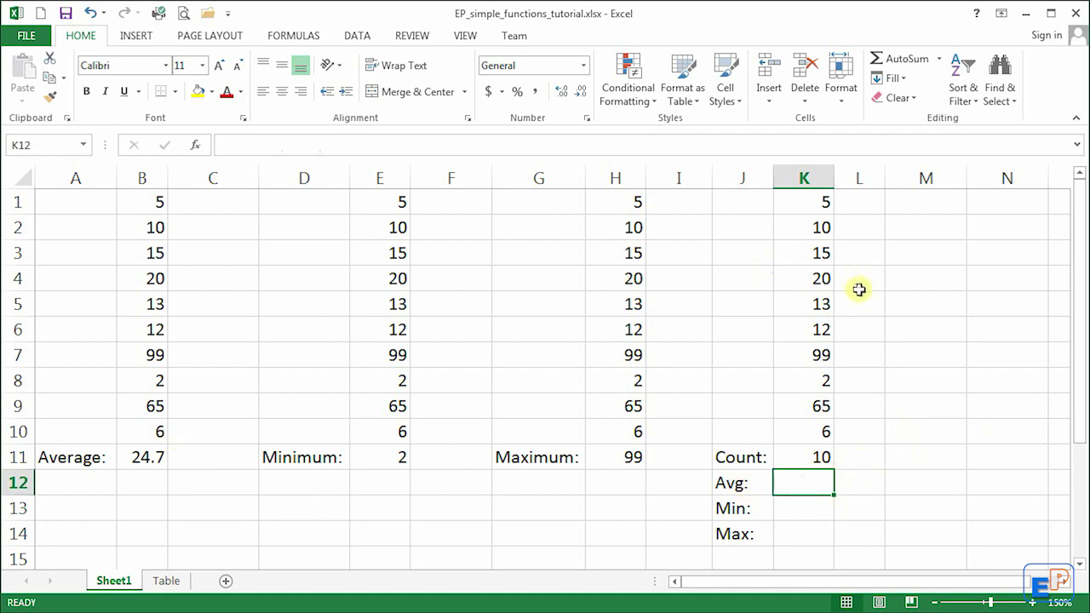
Try the AutoSum Average function in cell K12 with the range edited to K1:K10, check the formula and clear the cell.
left_click(939, 58)
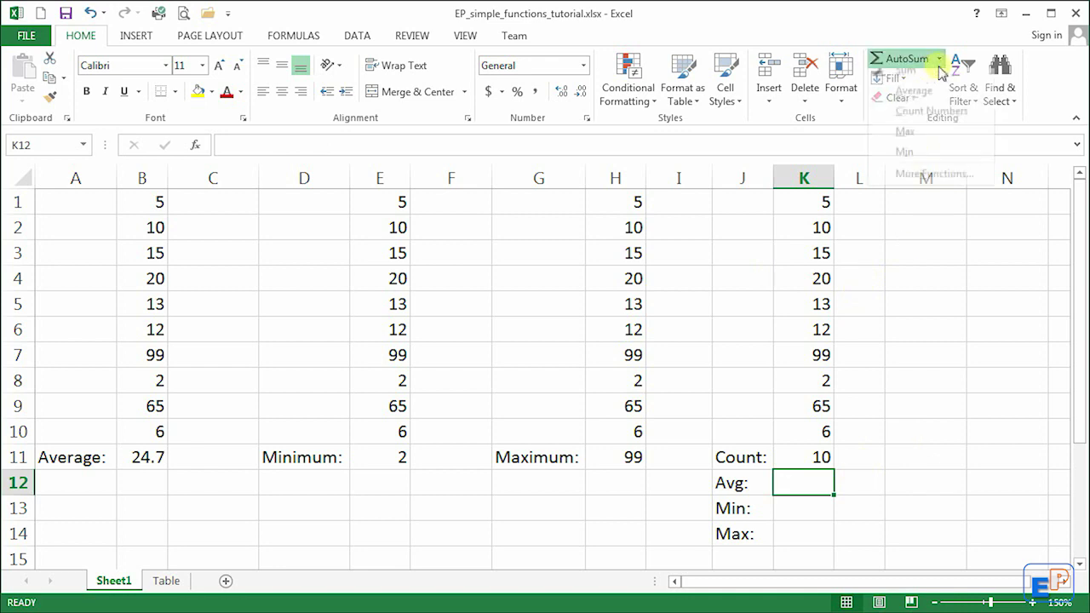
left_click(914, 101)
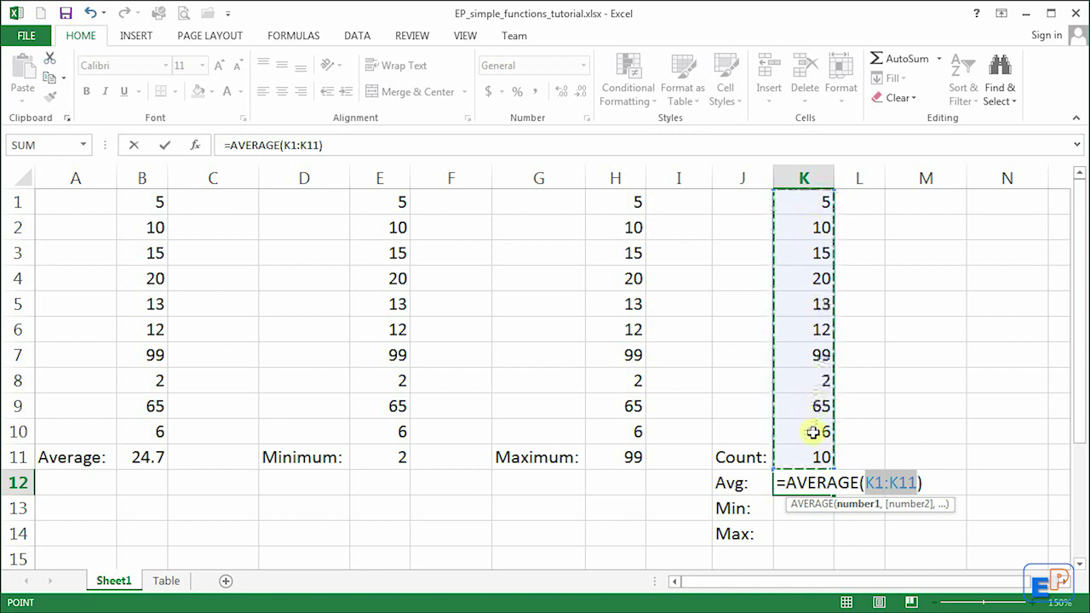
key("F2")
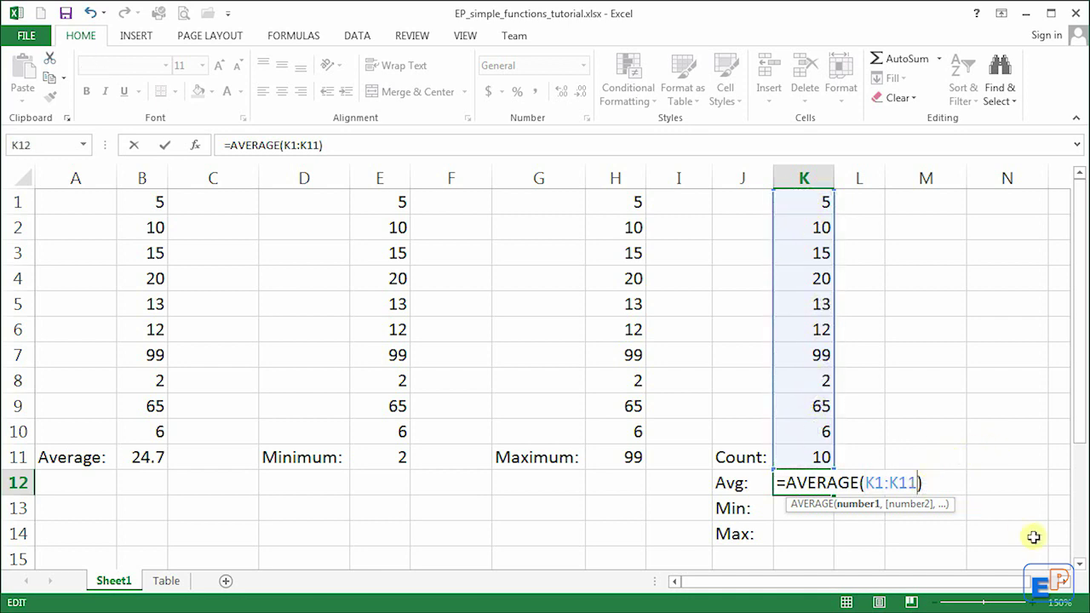
key("BackSpace")
type("0")
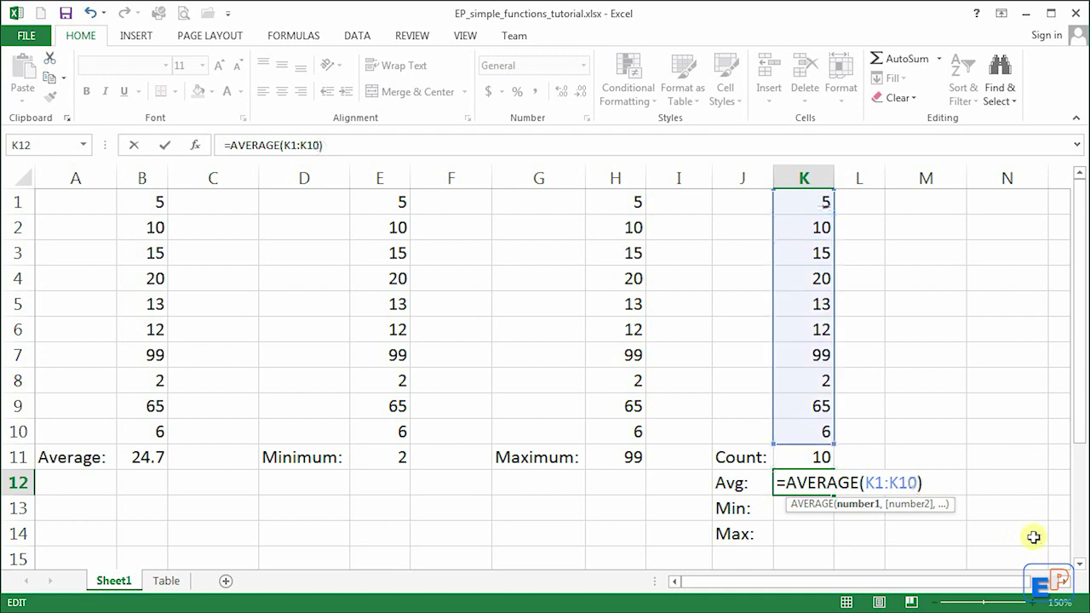
left_click_drag(802, 209, 808, 430)
left_click(822, 479)
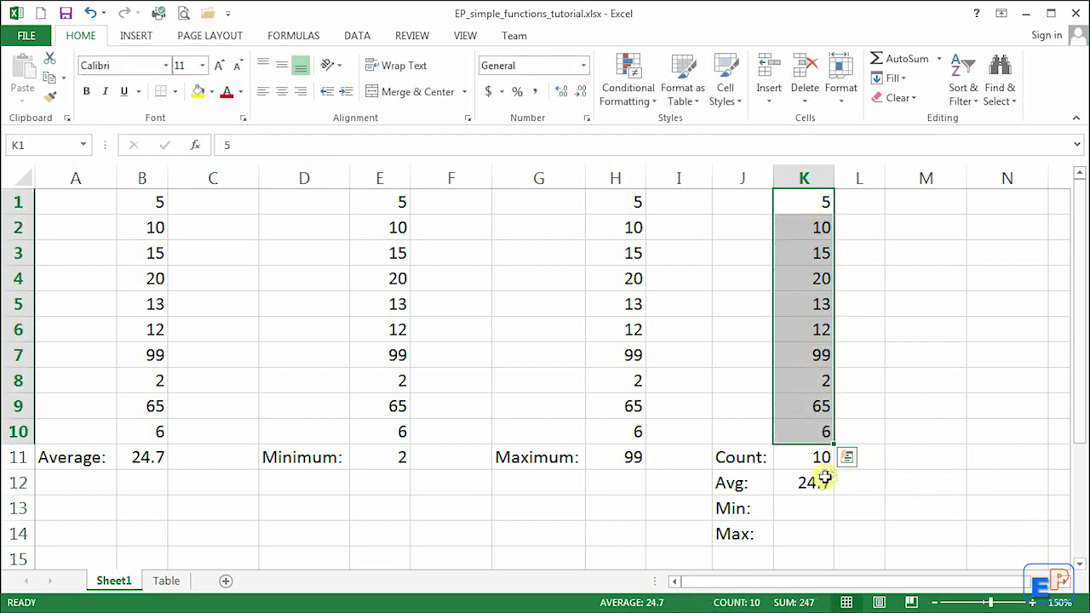
left_click(343, 146)
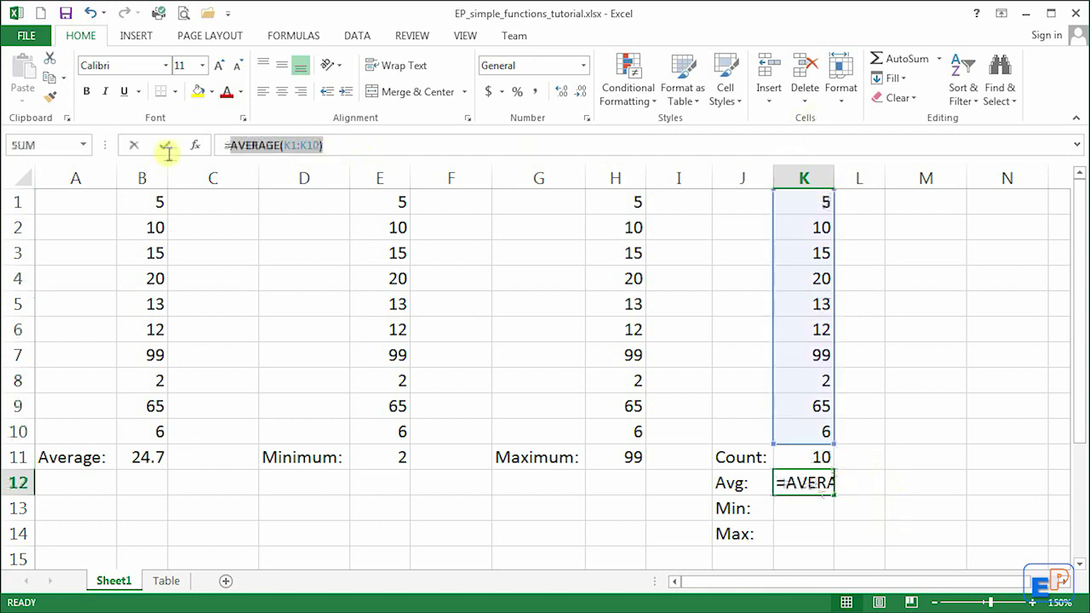
key("Escape")
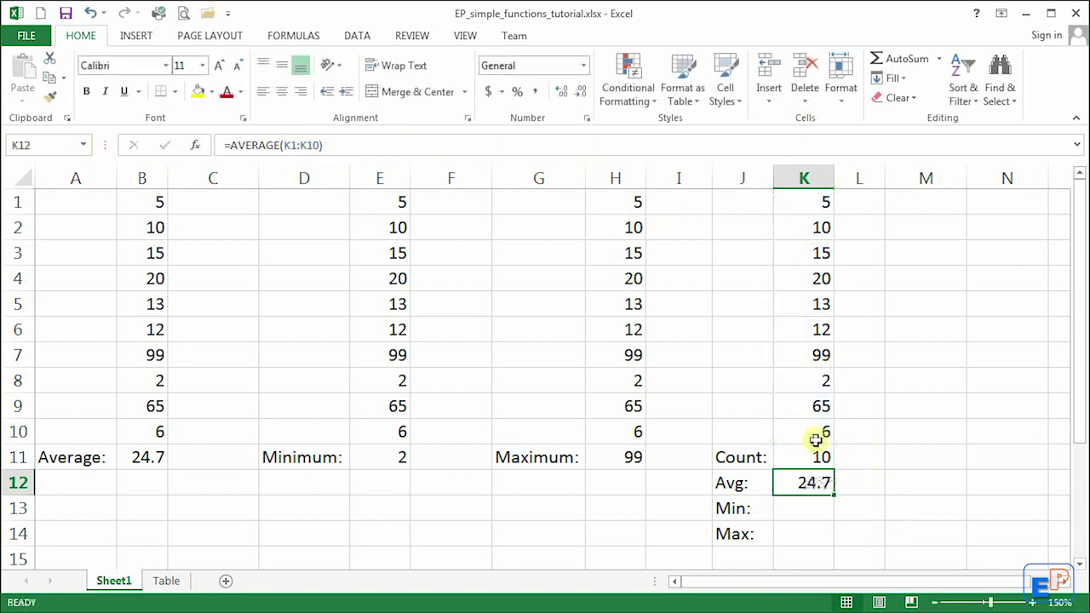
key("Delete")
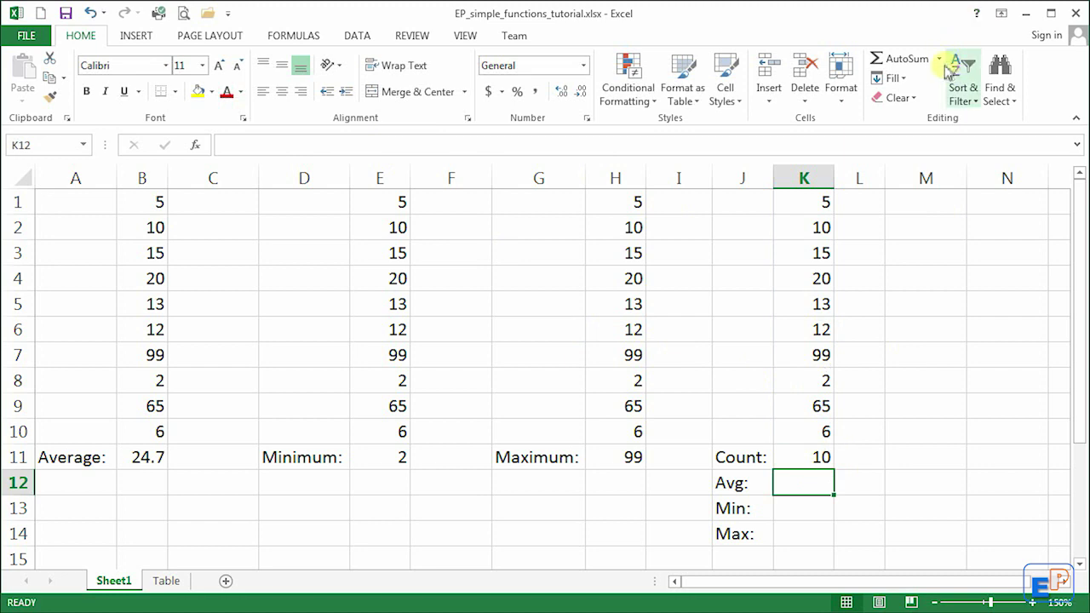
Insert the AutoSum Average function in cell K12 and select K1:K10 on the sheet as its range.
left_click(939, 58)
left_click(916, 101)
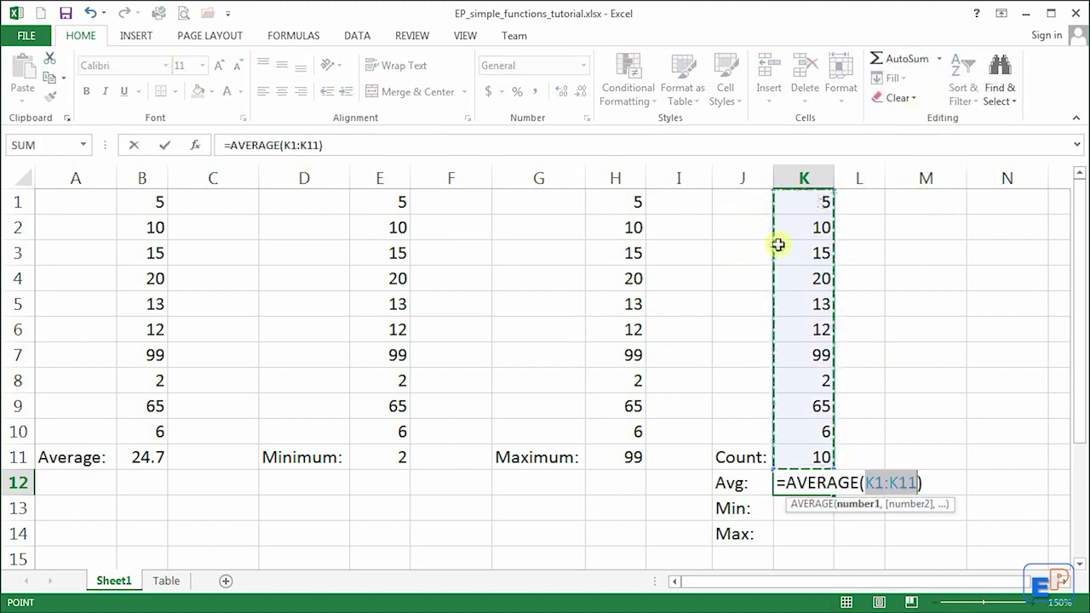
left_click_drag(803, 202, 802, 430)
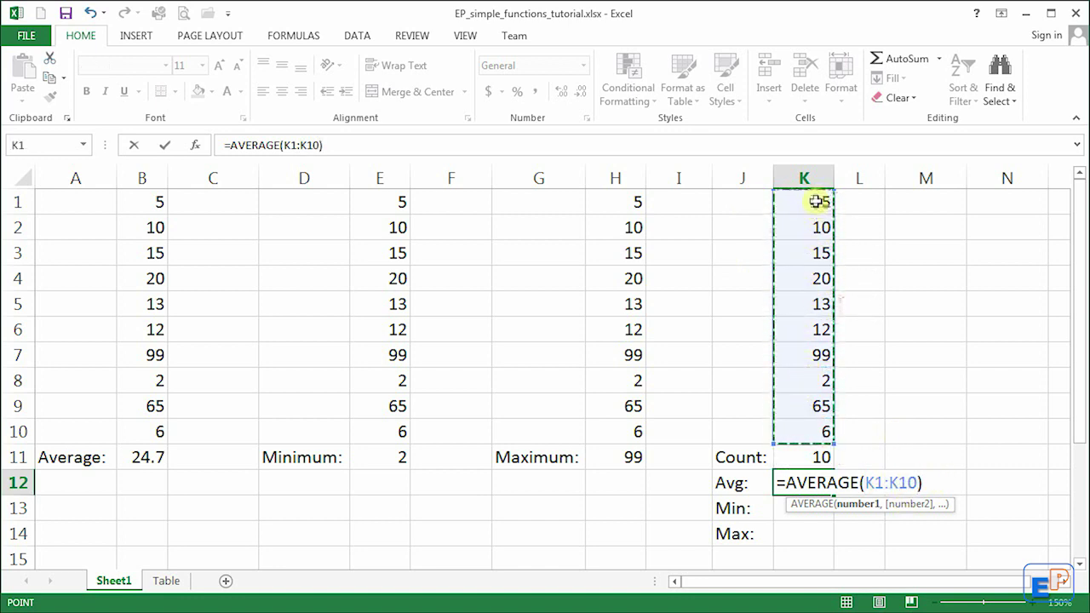
left_click_drag(816, 202, 814, 427)
left_click_drag(811, 199, 817, 434)
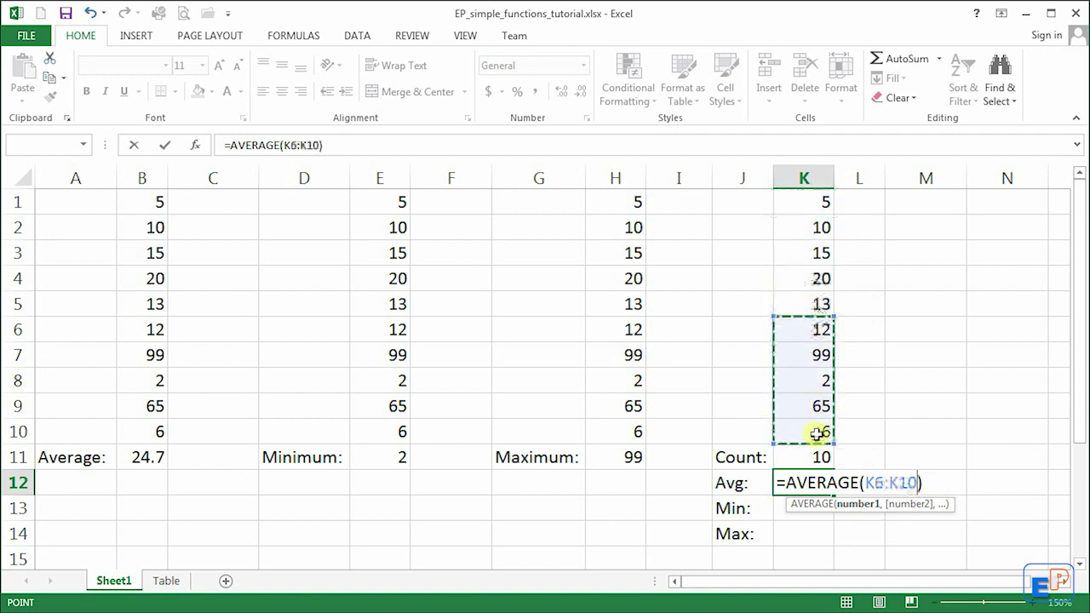
Try replacing the range in K12's average formula with the separate cells K2, K4, K6, K8 and K10.
left_click(817, 228)
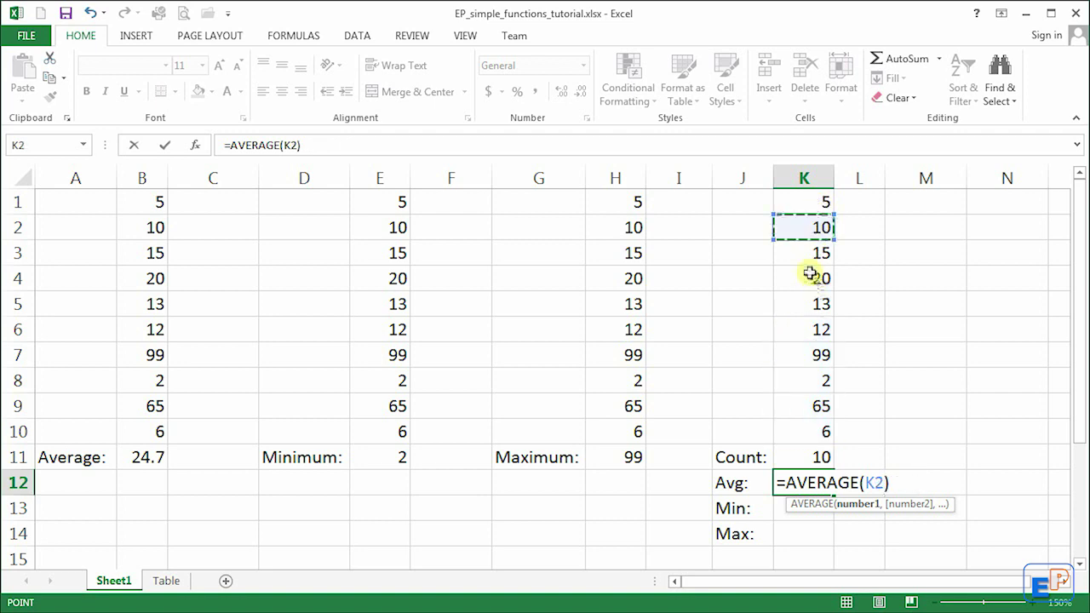
left_click(813, 279, "ctrl")
left_click(816, 329, "ctrl")
left_click(820, 378, "ctrl")
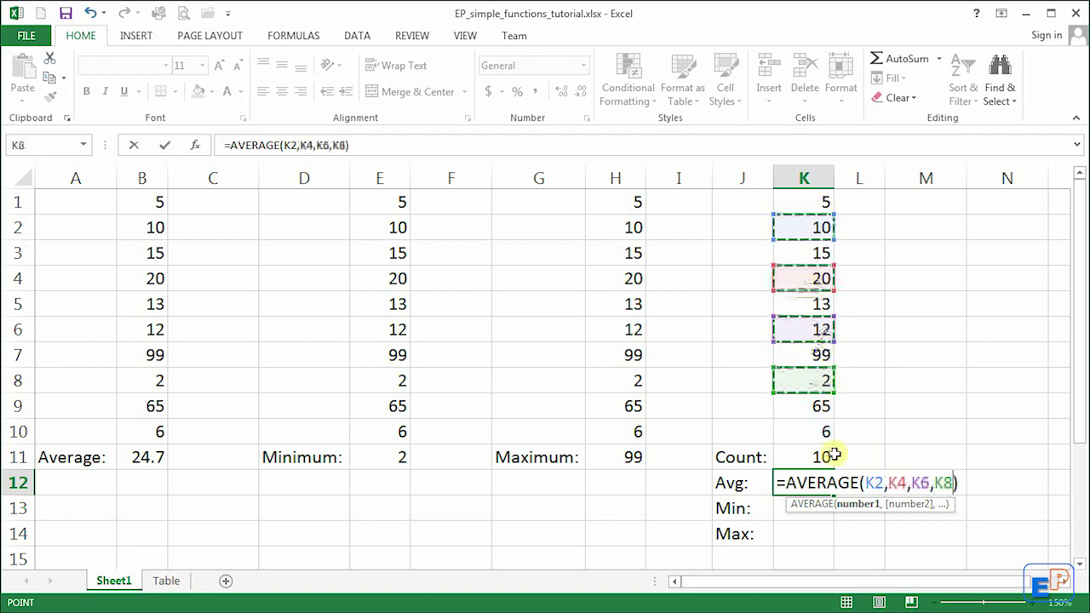
left_click(824, 432, "ctrl")
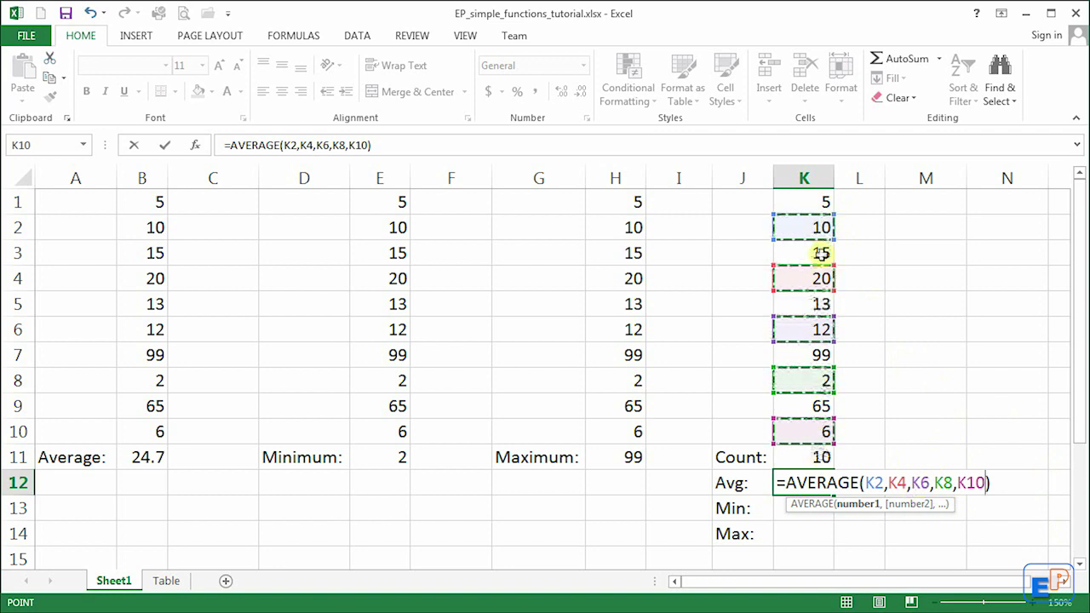
Set the range of K12's average formula to K1:K10, enter it and compare the result with the average in B11.
left_click(810, 201)
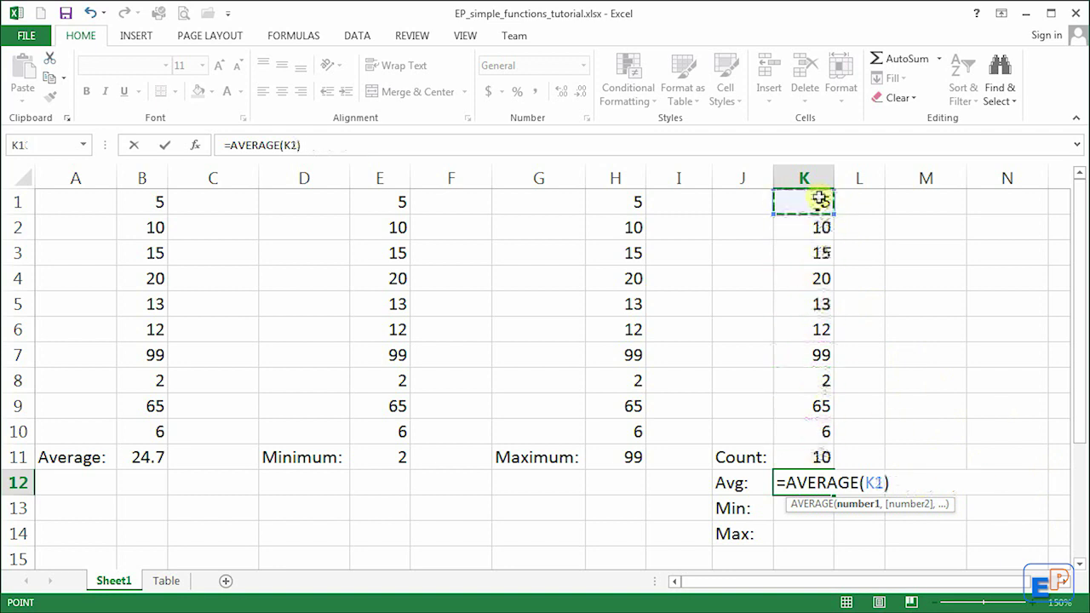
left_click(811, 432, "shift")
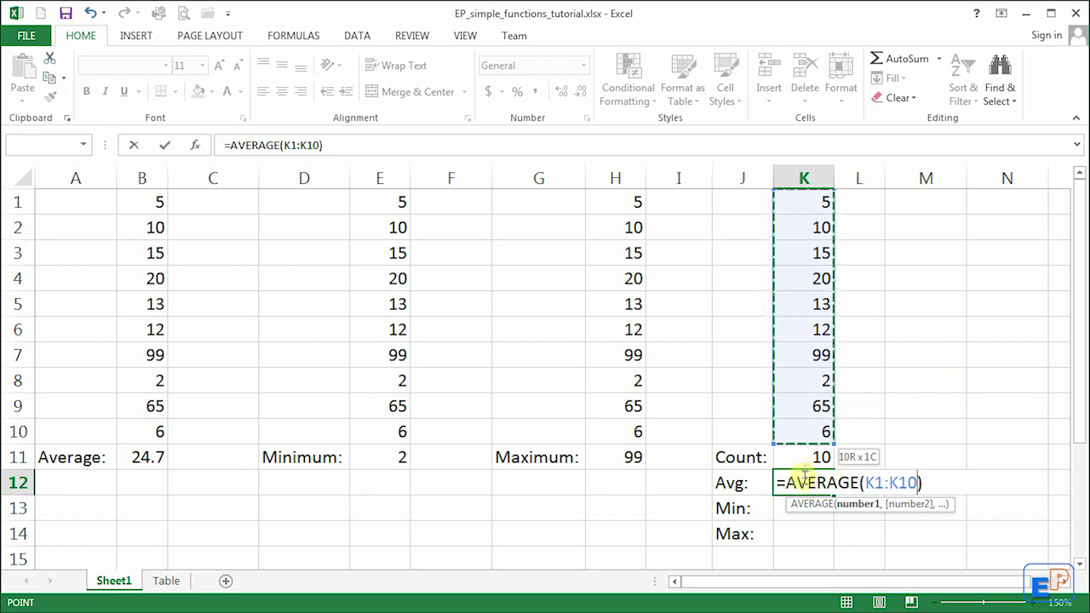
key("Return")
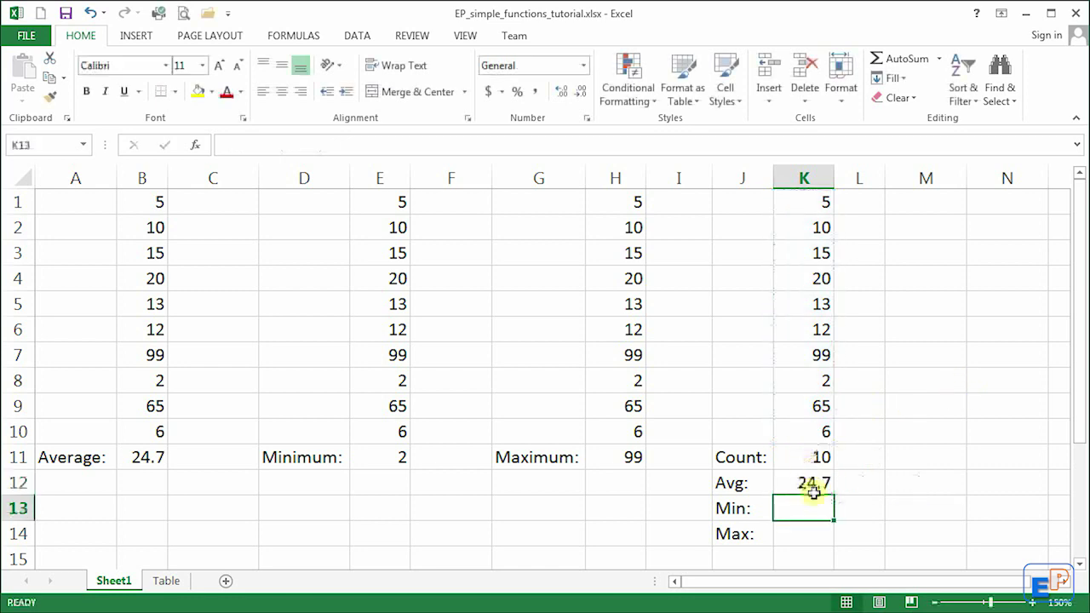
left_click(810, 483)
left_click(160, 455)
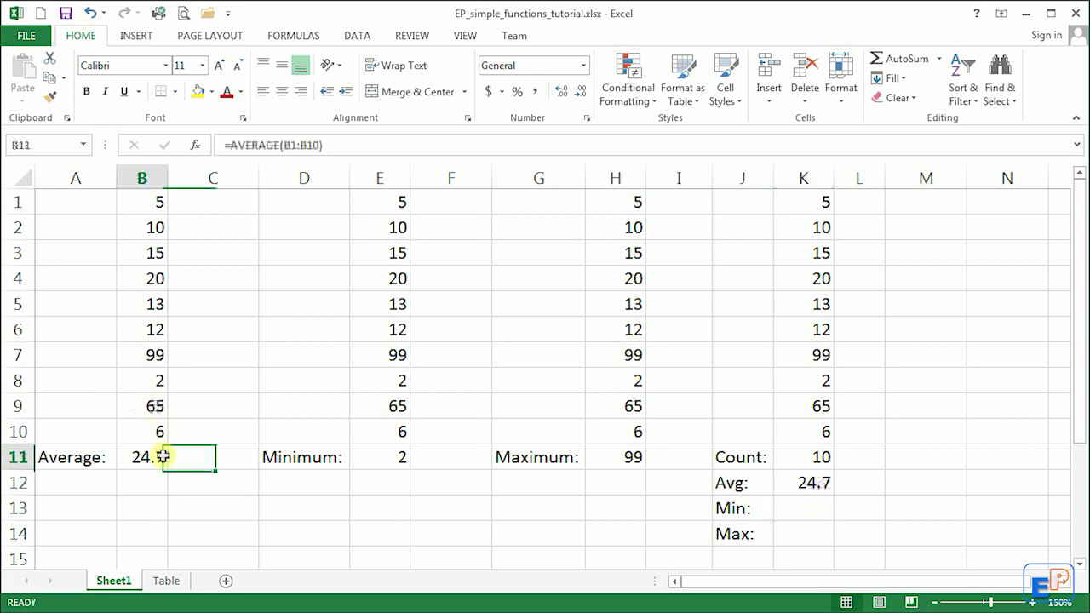
Calculate the minimum of K1:K10 in cell K13 with the AutoSum Min function, replacing the suggested range K1:K12.
left_click(810, 507)
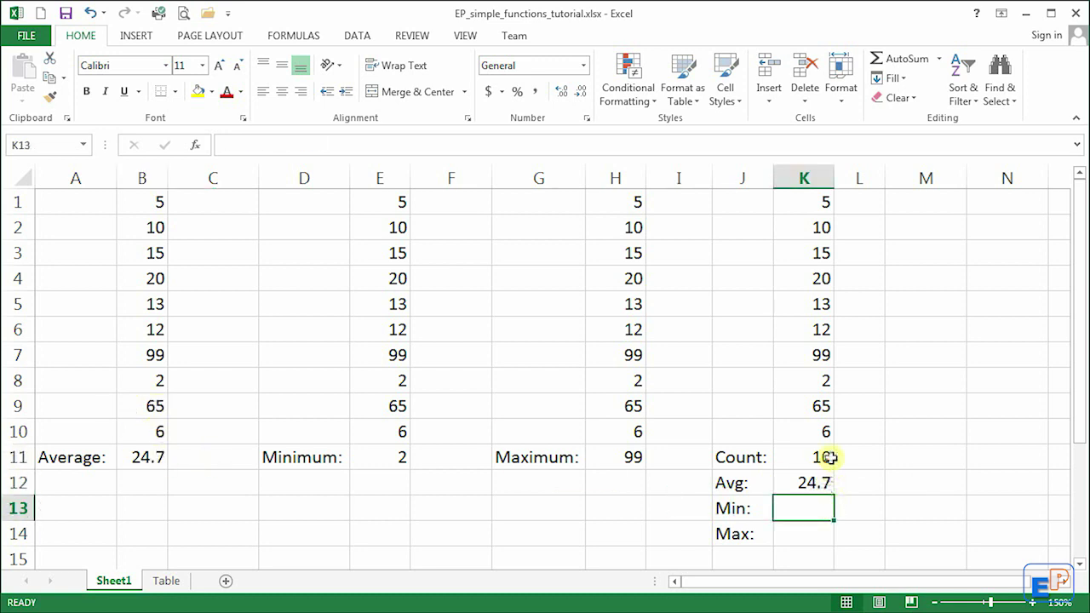
left_click(939, 59)
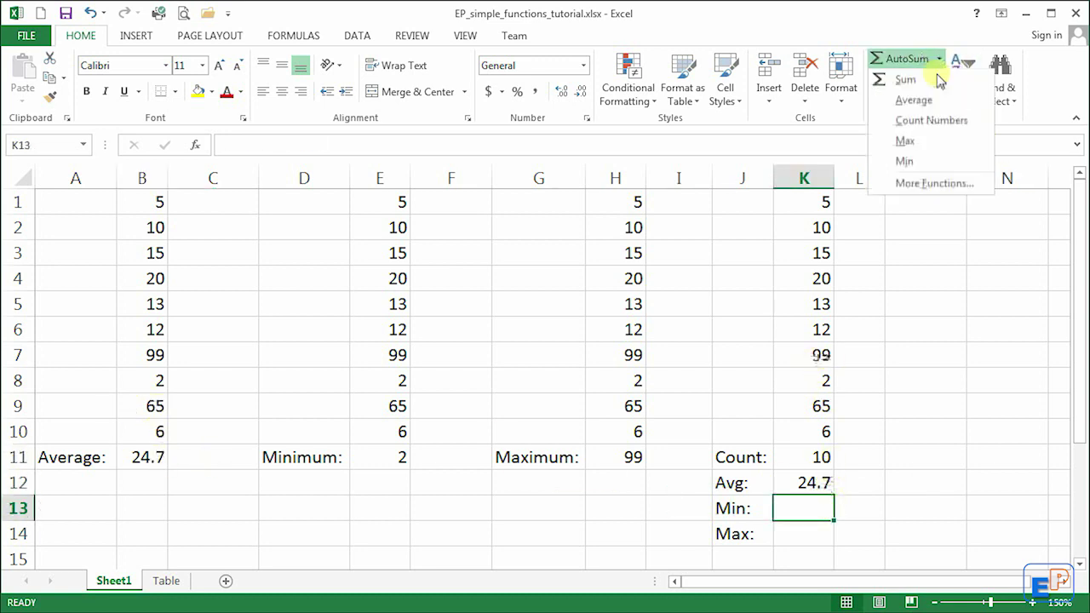
left_click(913, 162)
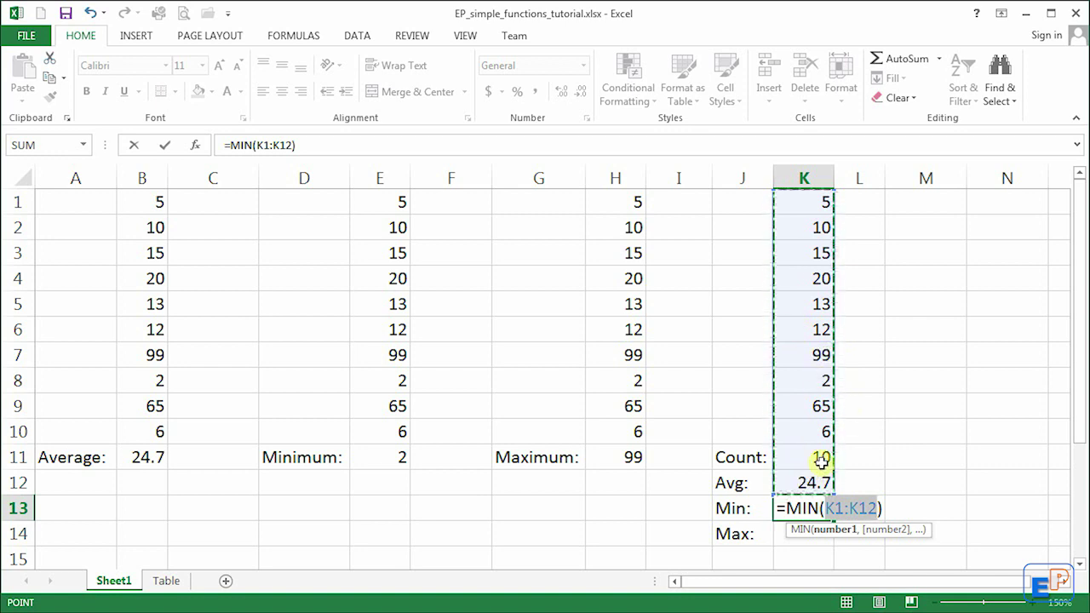
left_click_drag(817, 205, 814, 437)
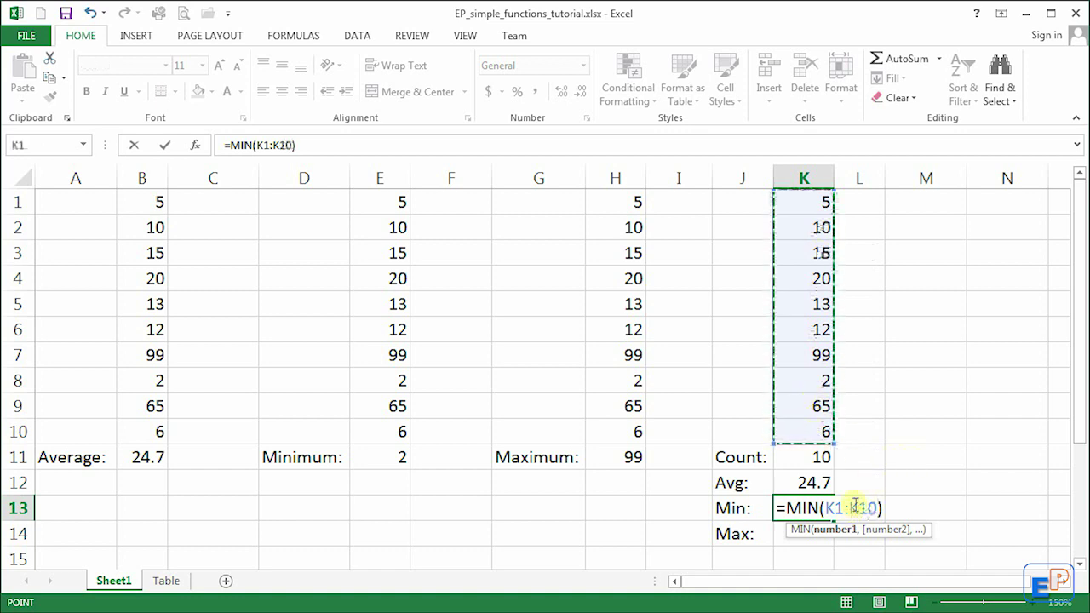
key("Return")
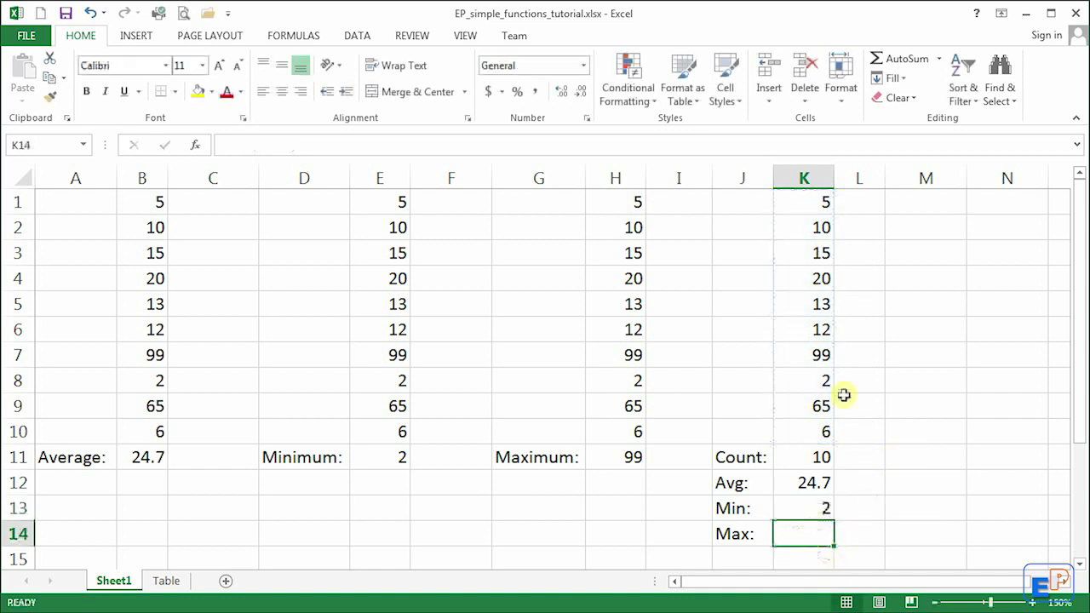
Calculate the maximum of K1:K10 in cell K14 with the AutoSum Max function, replacing the suggested range K1:K13.
left_click(937, 59)
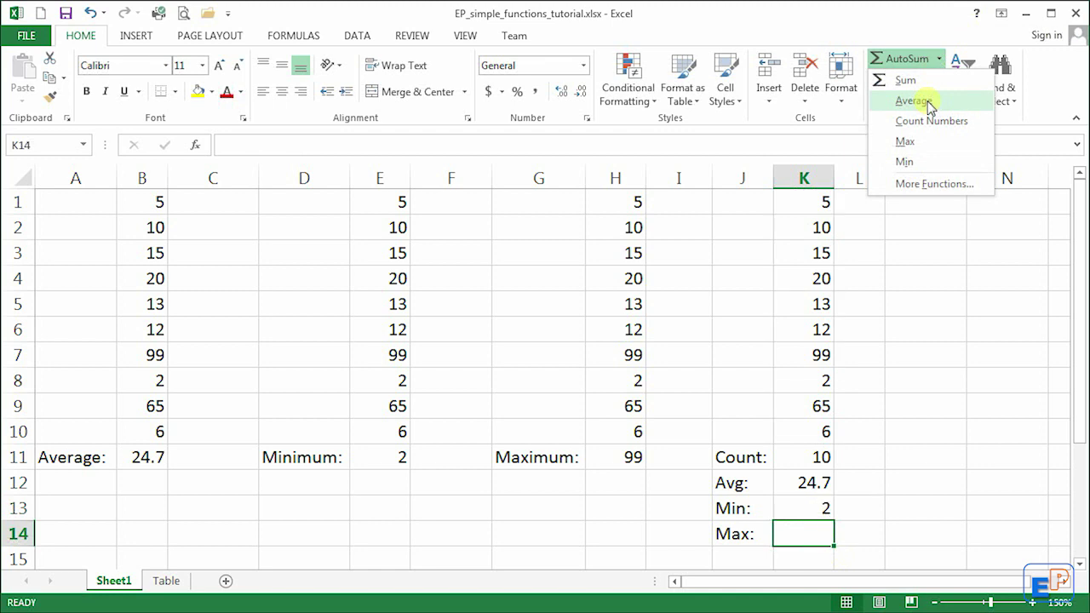
left_click(905, 142)
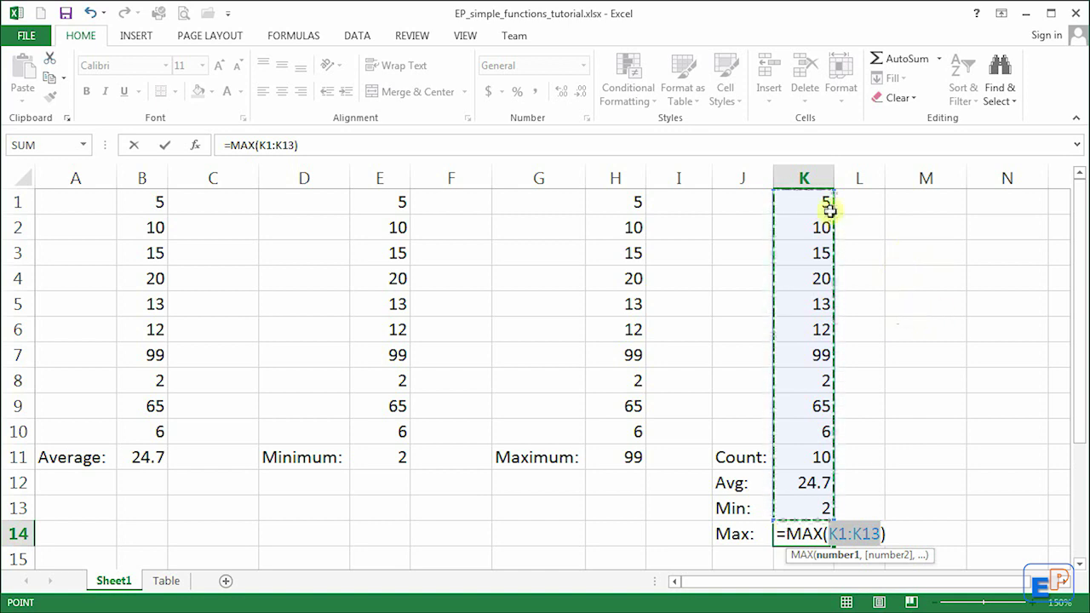
left_click_drag(828, 210, 815, 430)
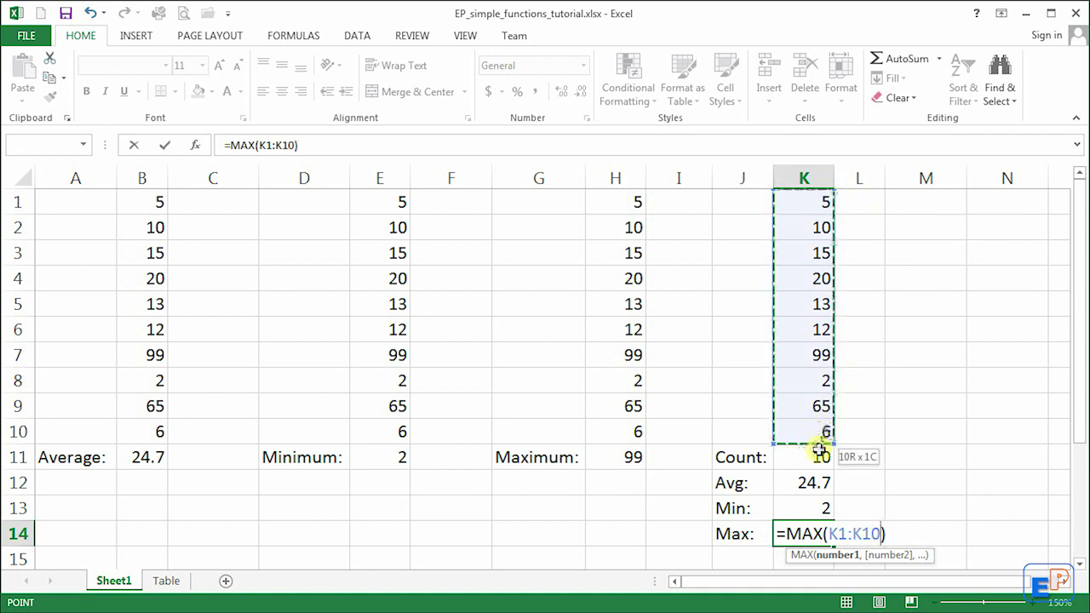
key("Return")
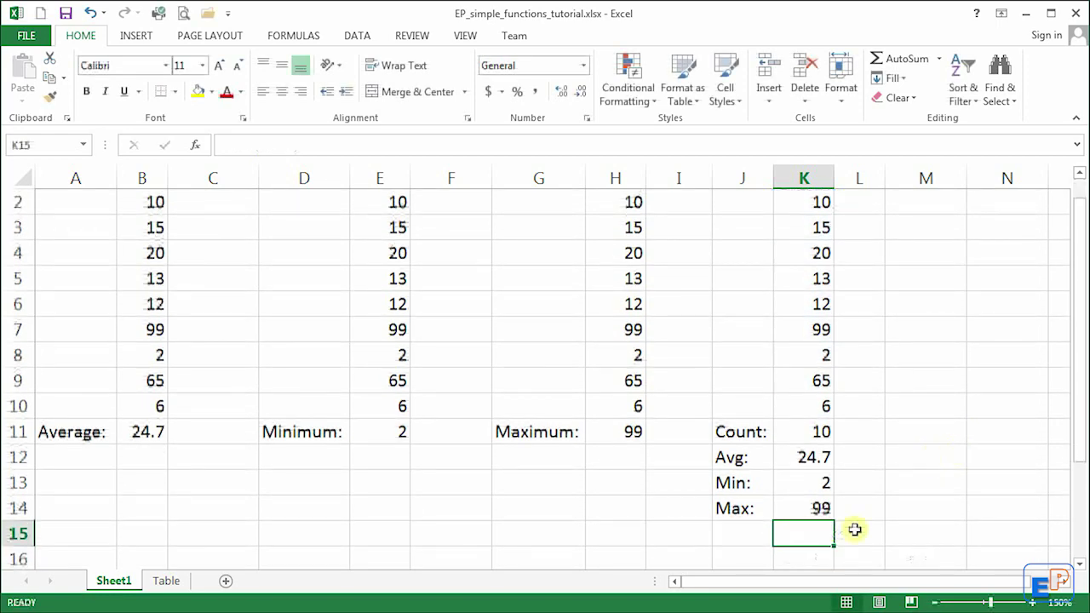
scroll(827, 511, "up", 1)
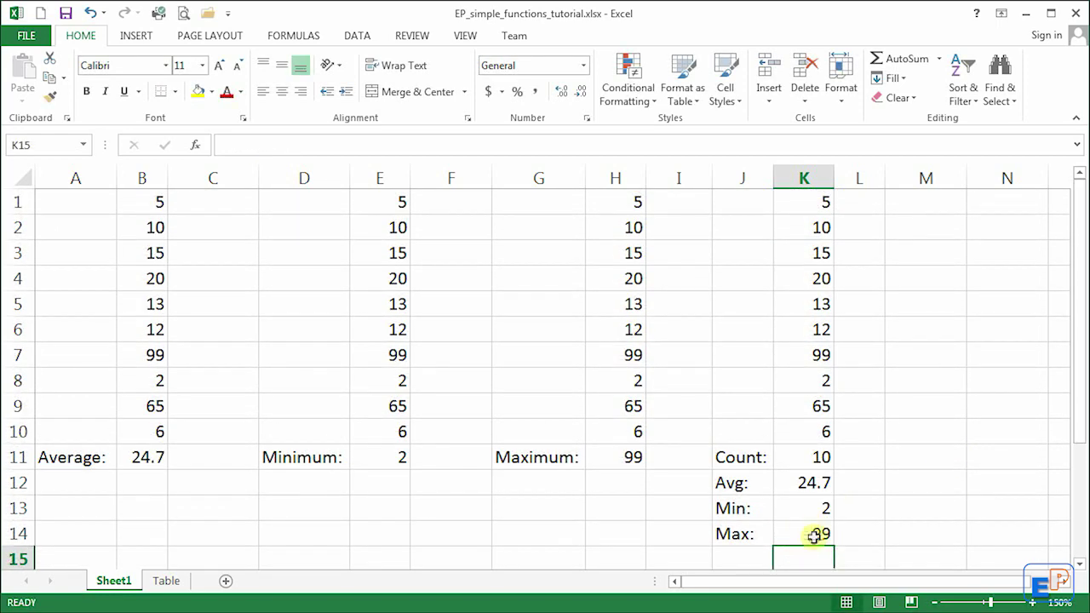
Review the formulas in cells K14, B11, E11, H11 and K11 and the list of available AutoSum functions.
left_click(814, 534)
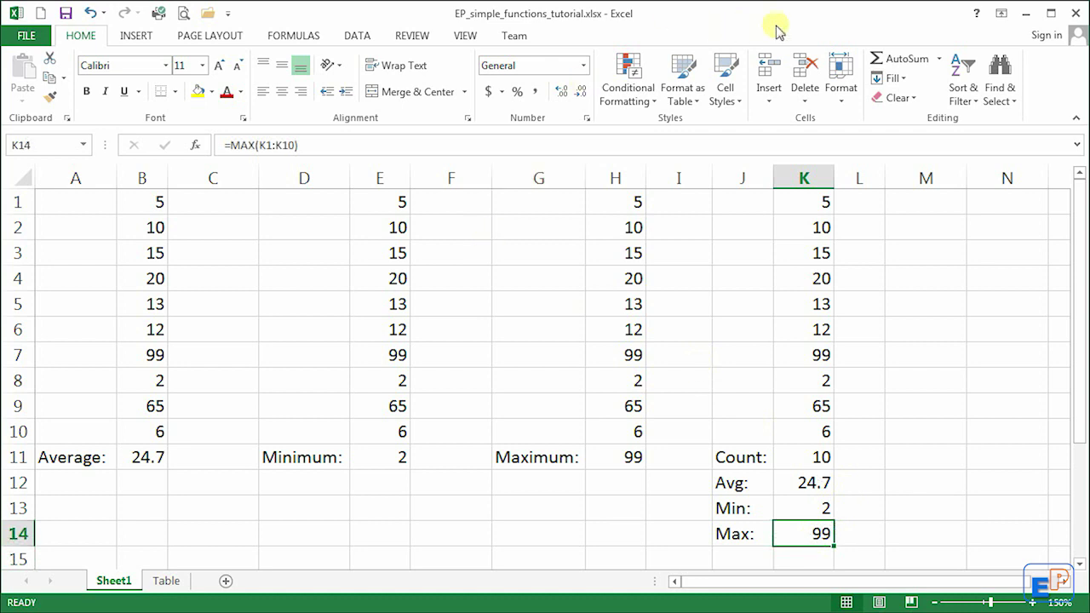
left_click(140, 456)
left_click(393, 457)
left_click(610, 456)
left_click(806, 458)
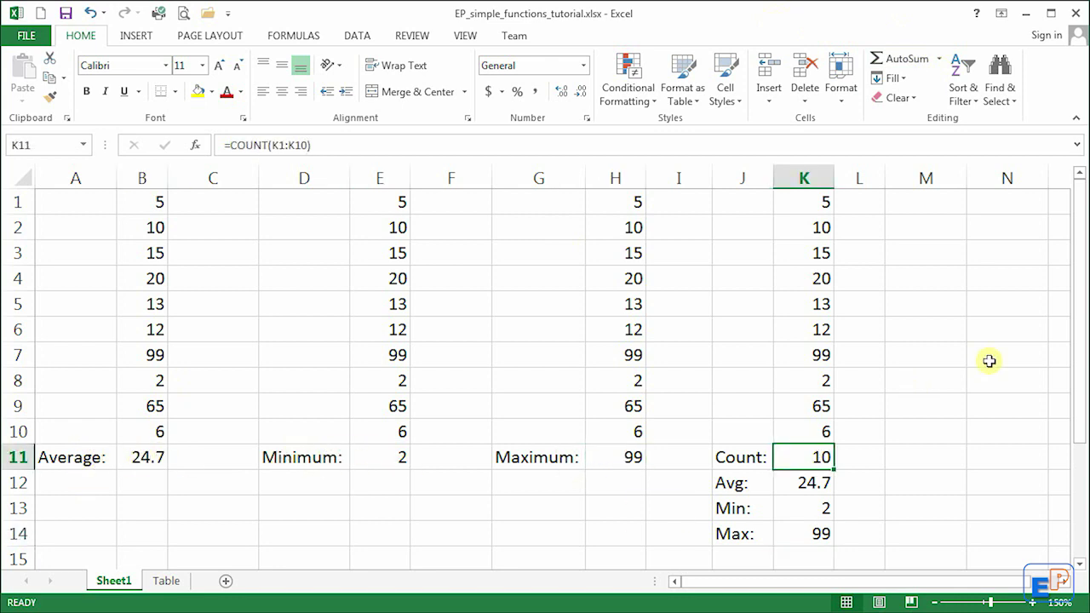
left_click(938, 59)
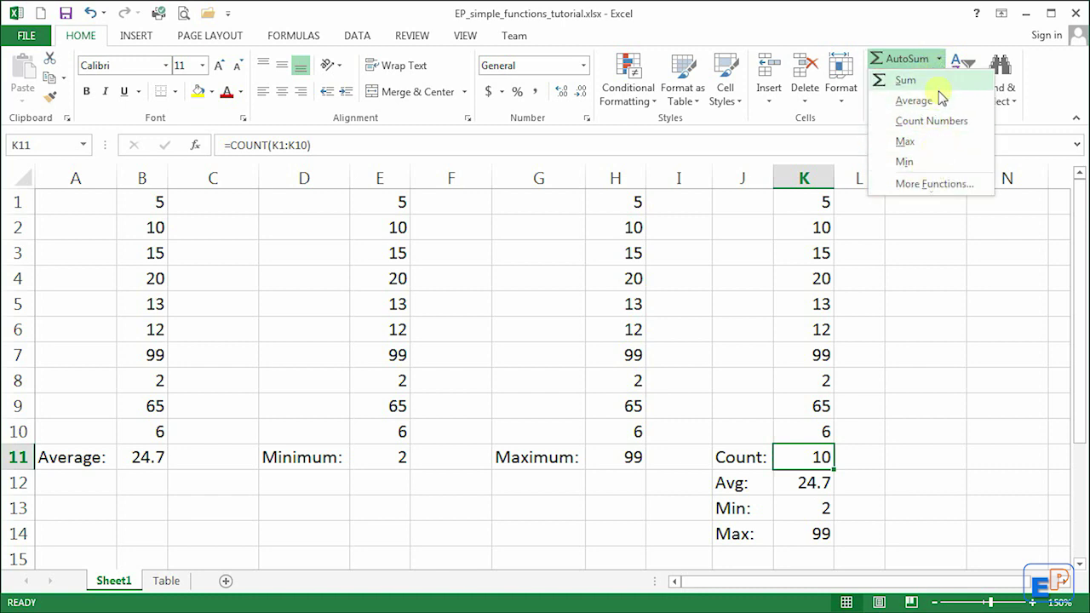
left_click(746, 32)
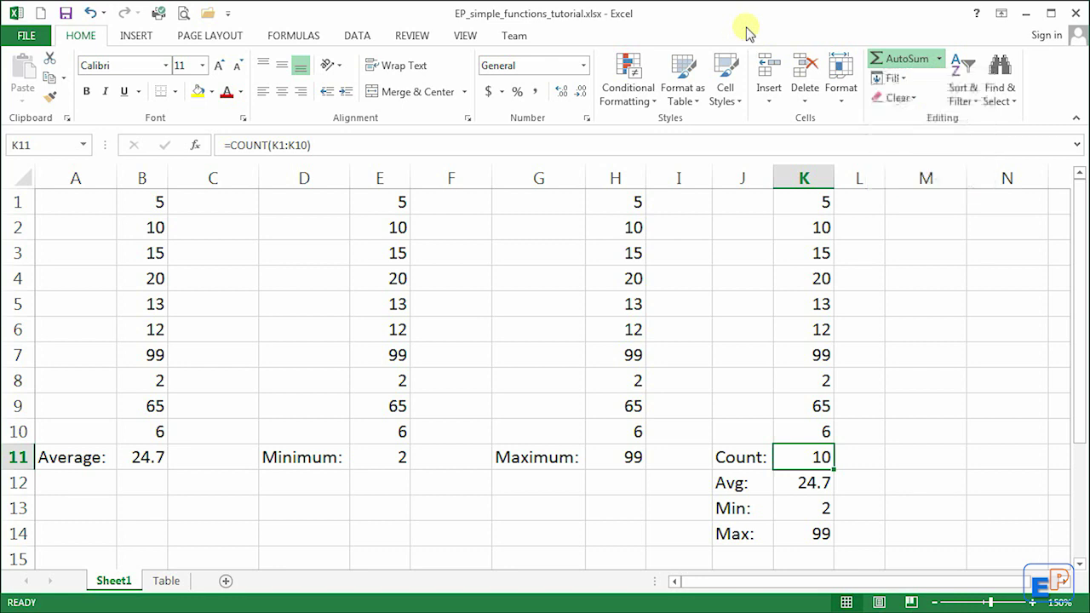
Switch to the Table sheet and highlight the department table A1:E6 and its monthly figures B2:E6.
left_click(166, 582)
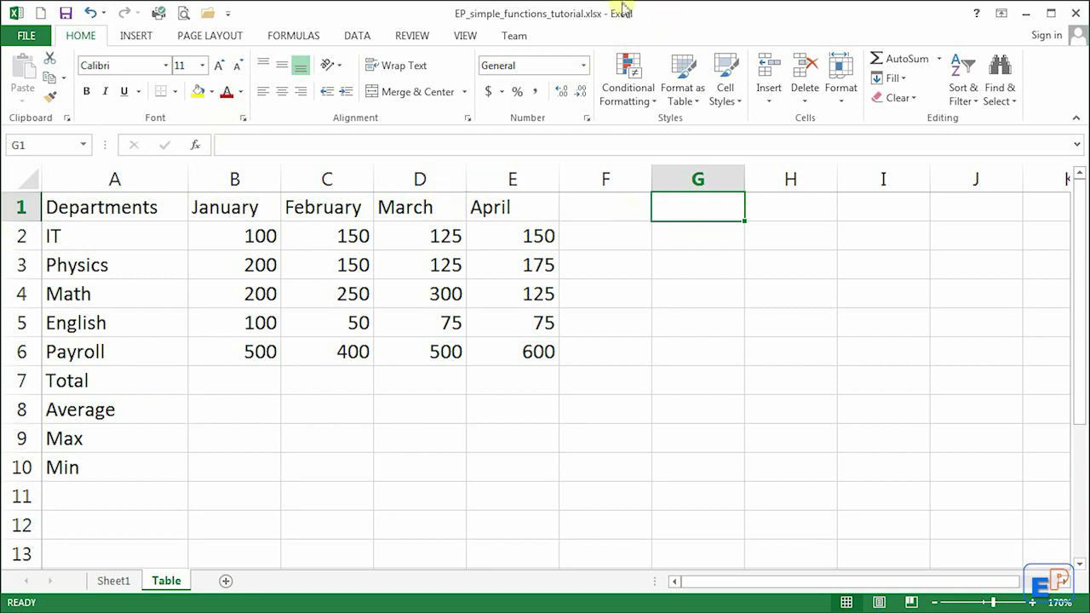
left_click_drag(91, 212, 520, 349)
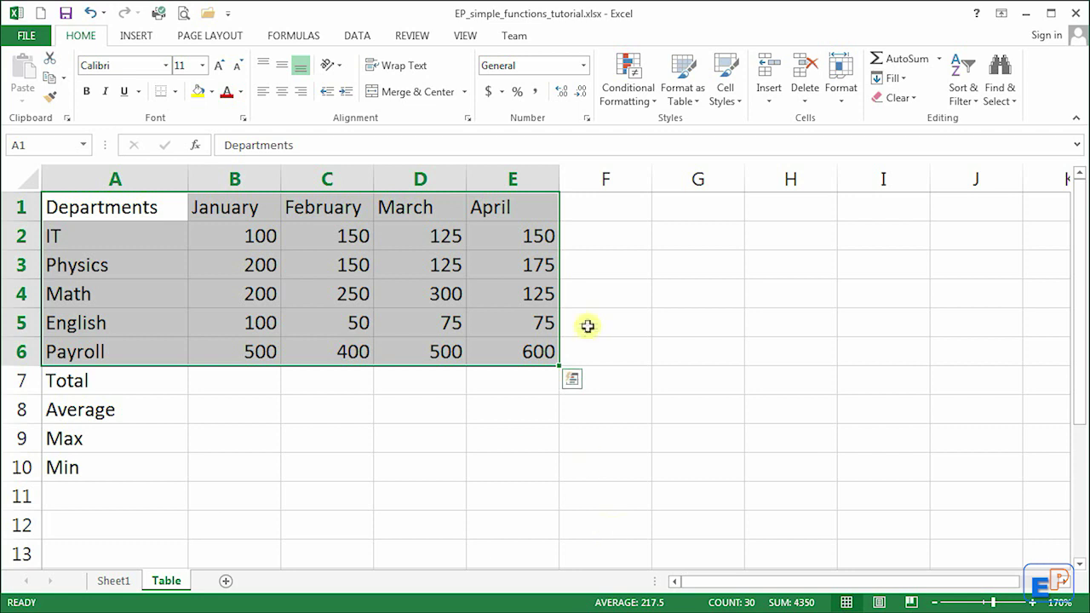
left_click(123, 239)
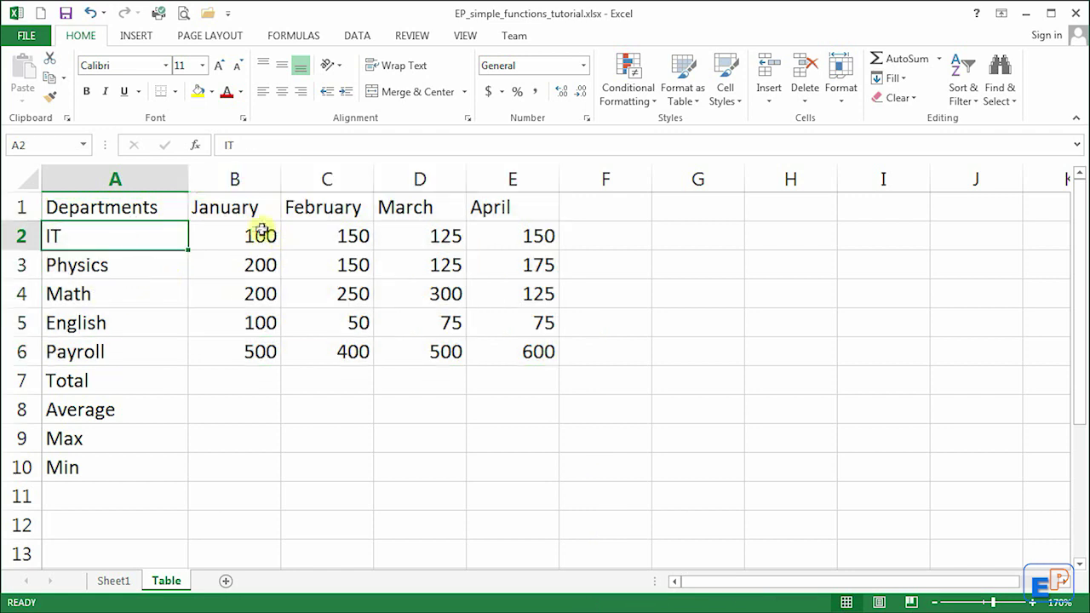
left_click_drag(260, 234, 540, 358)
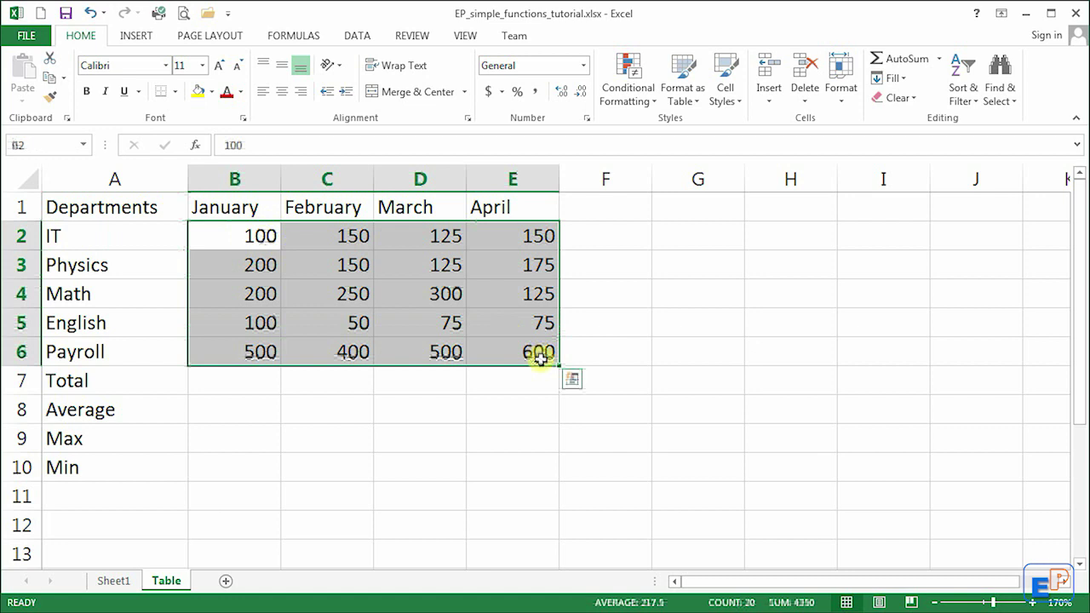
Calculate January's total in cell B7 with AutoSum, accepting the suggested range B2:B6.
left_click(226, 390)
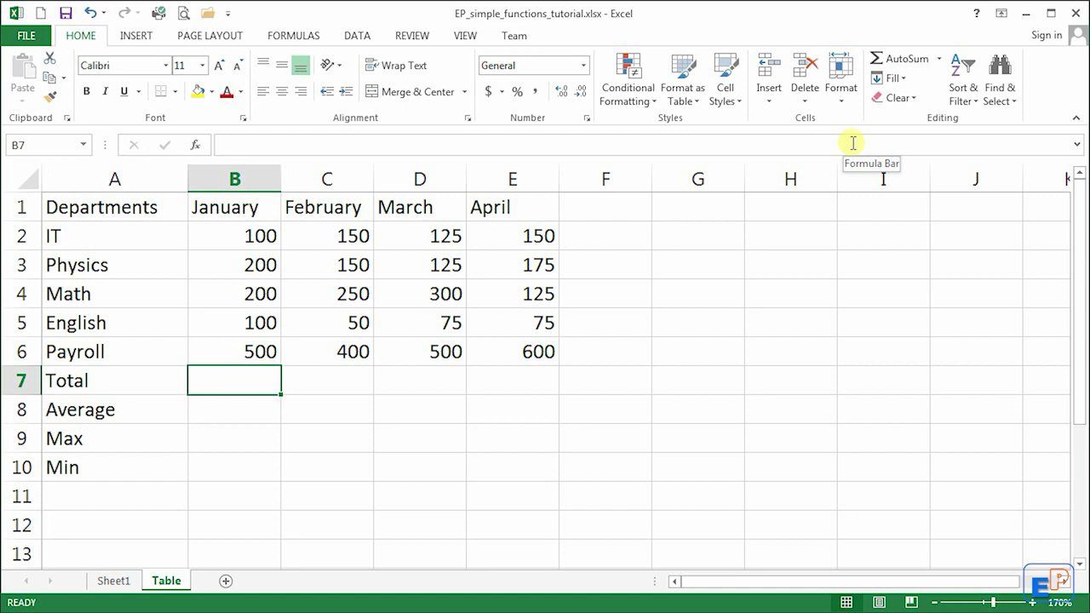
left_click(898, 61)
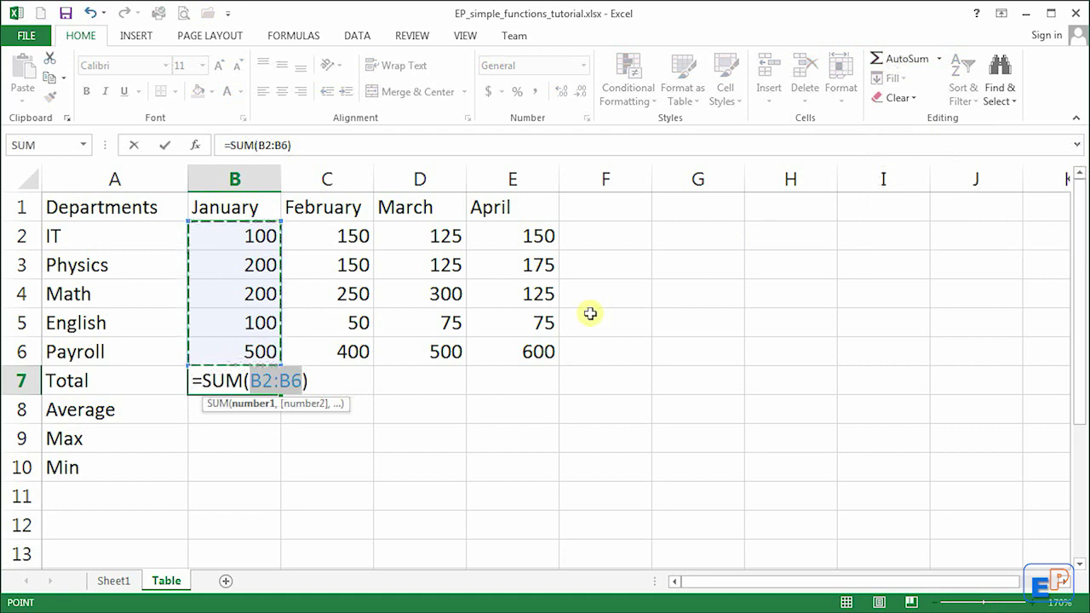
key("Return")
key("Return")
key("Up")
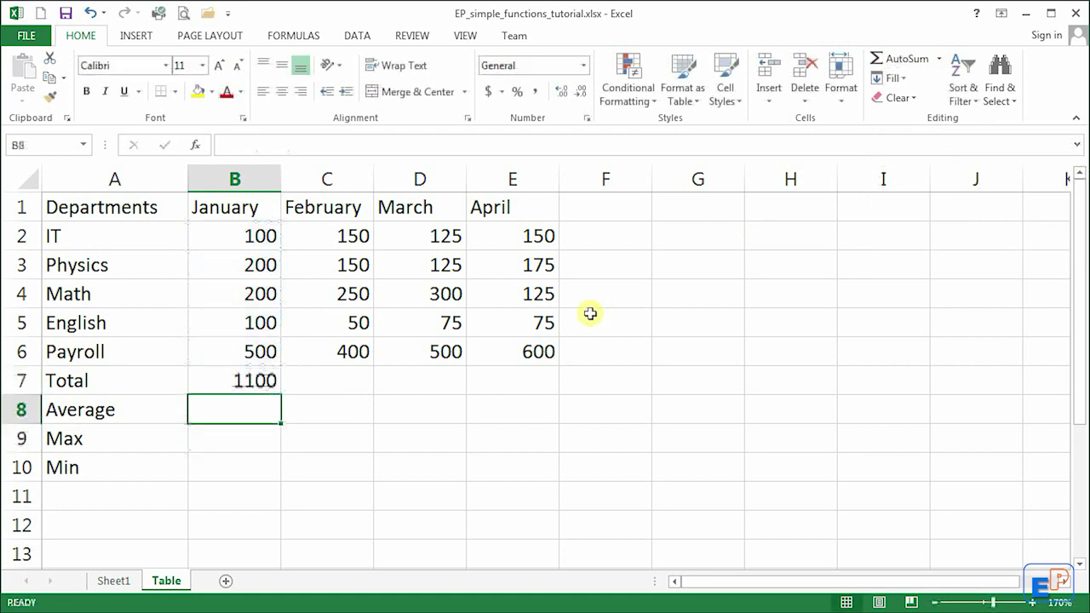
Insert the AutoSum Average function in cell B8 with the suggested range B2:B7.
left_click(935, 60)
key("Escape")
left_click(939, 59)
left_click(919, 101)
key("Return")
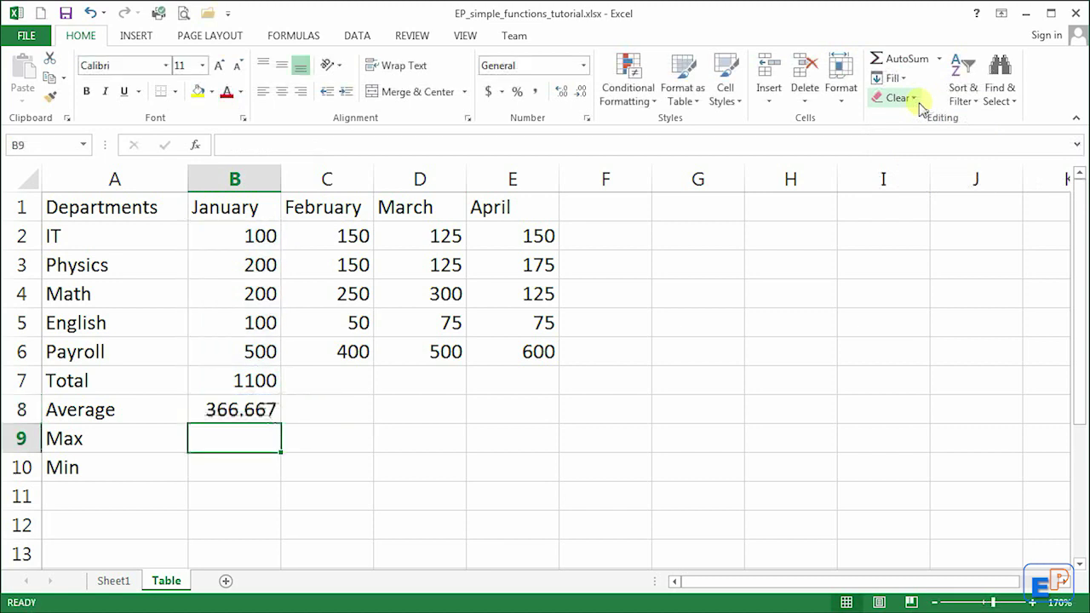
Inspect the range of B8's average formula and try to erase the whole formula.
left_click(259, 410)
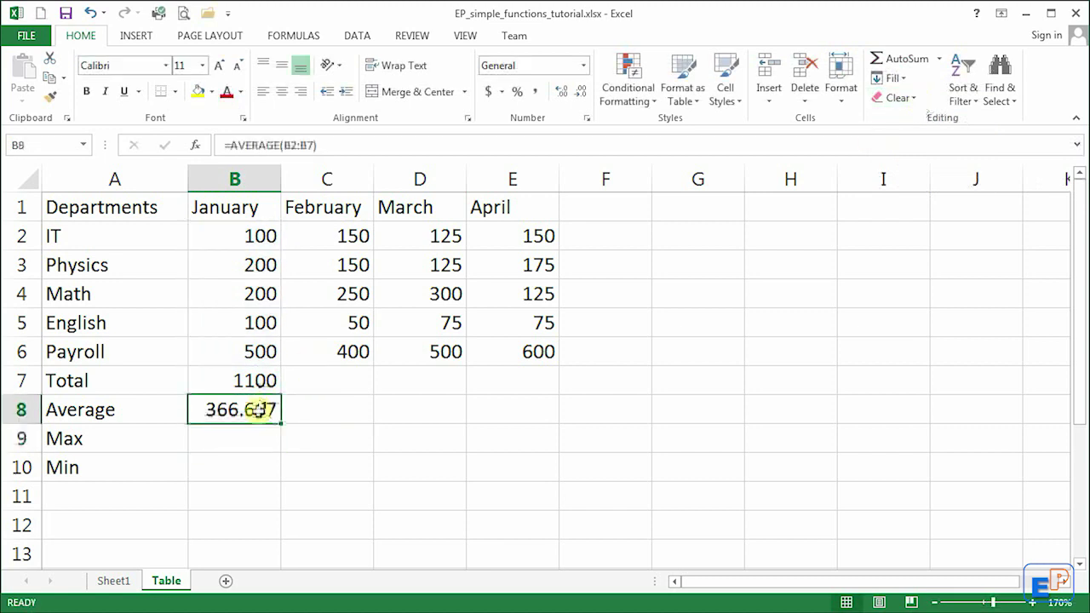
left_click(295, 145)
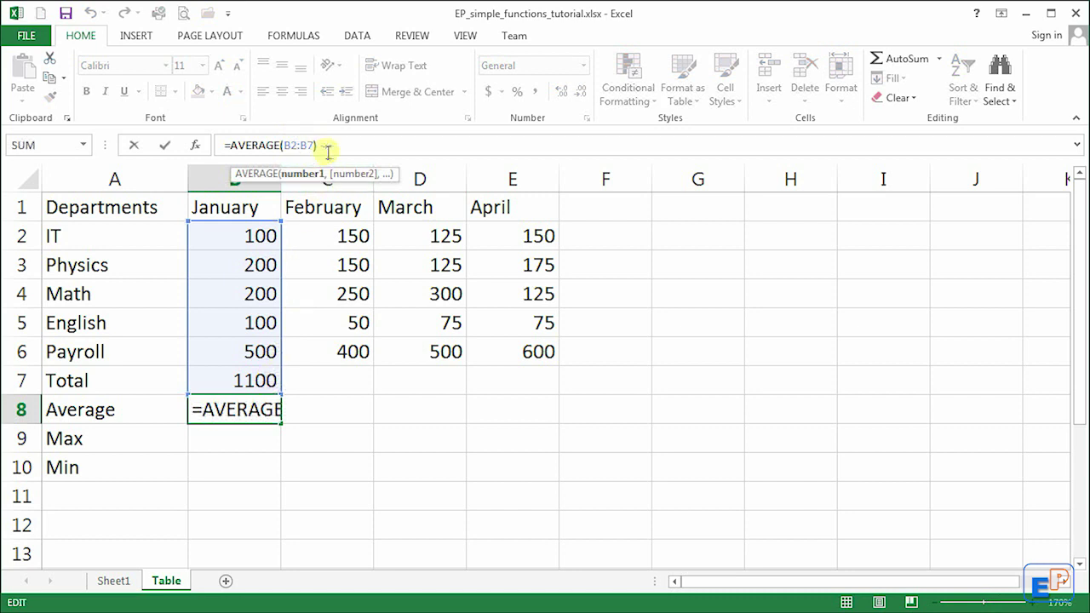
key("BackSpace")
key("BackSpace")
key("BackSpace")
key("BackSpace")
key("BackSpace")
key("BackSpace")
key("BackSpace")
key("BackSpace")
key("BackSpace")
key("BackSpace")
key("BackSpace")
key("BackSpace")
key("BackSpace")
key("BackSpace")
key("BackSpace")
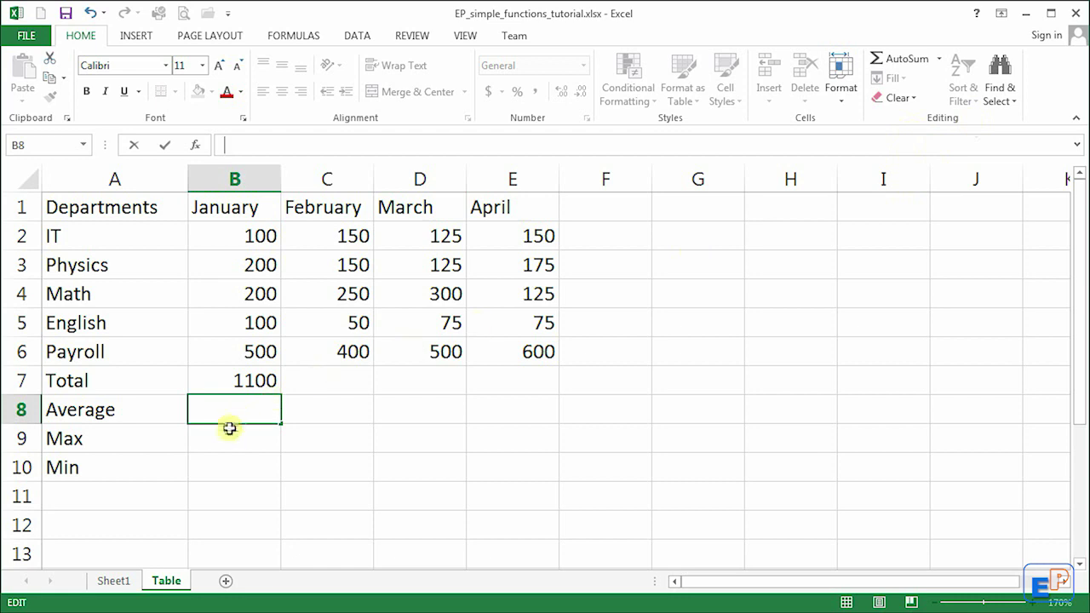
key("Escape")
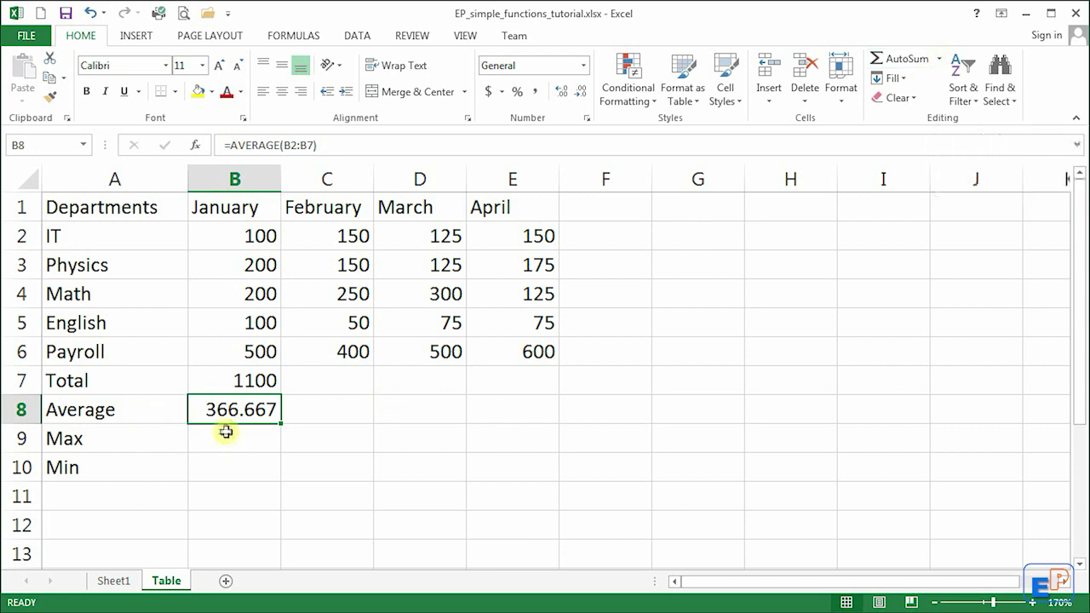
Recalculate January's average in cell B8 with the AutoSum Average function, restricting its range to B2:B6.
left_click(939, 58)
left_click(909, 100)
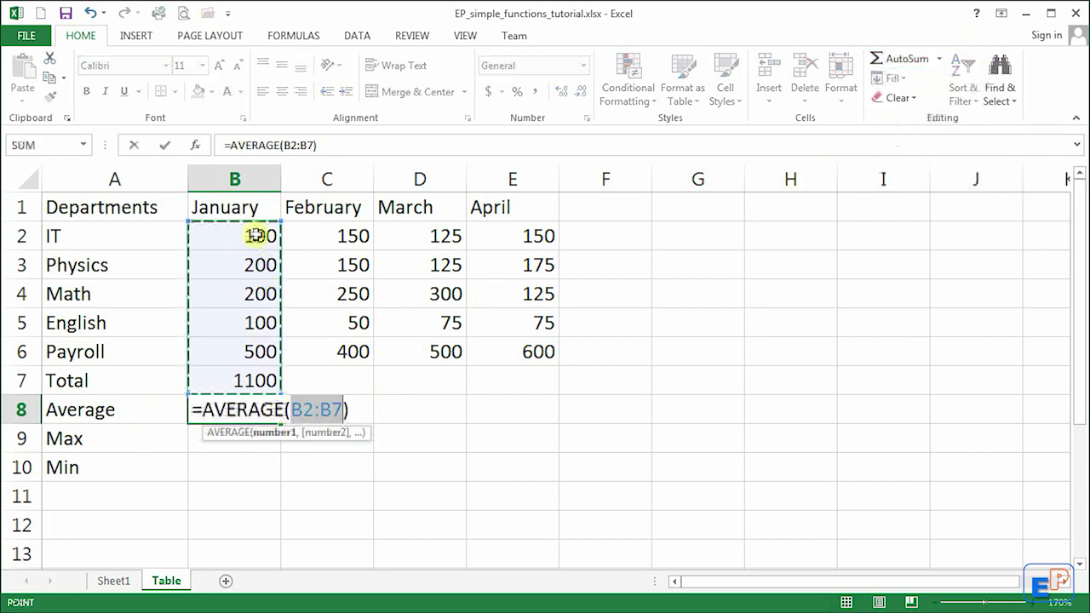
left_click_drag(255, 239, 255, 348)
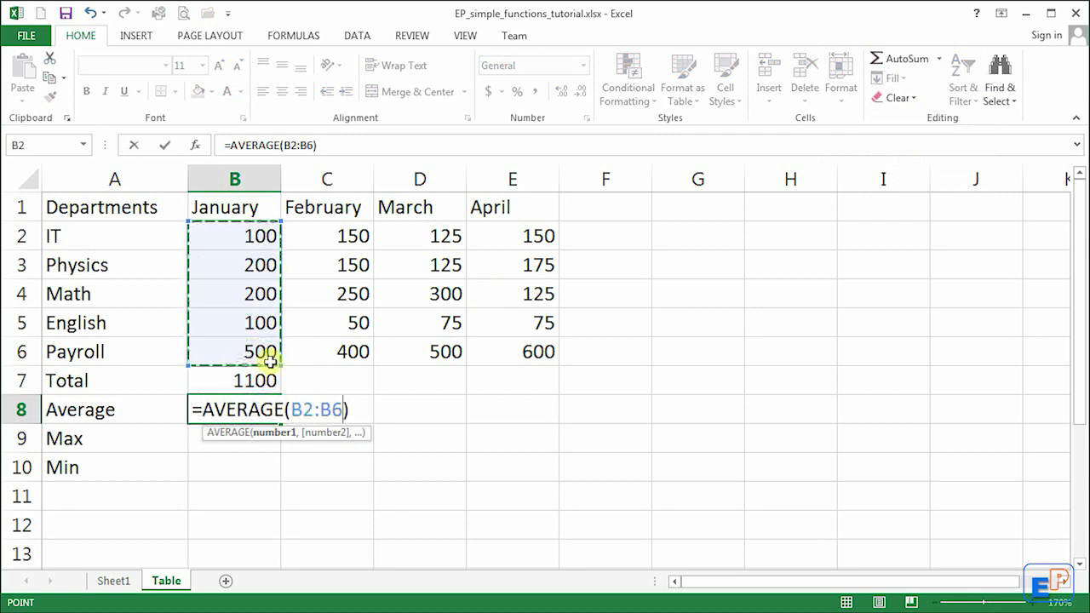
key("Return")
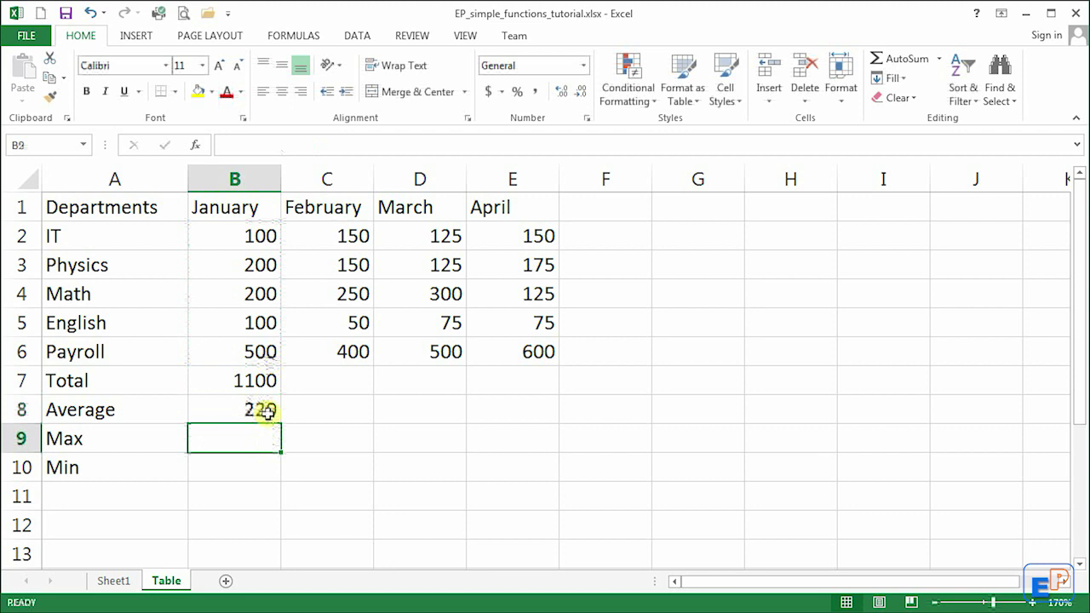
Insert the AutoSum Max function in cell B9 with the suggested range B2:B8.
left_click(940, 58)
left_click(926, 143)
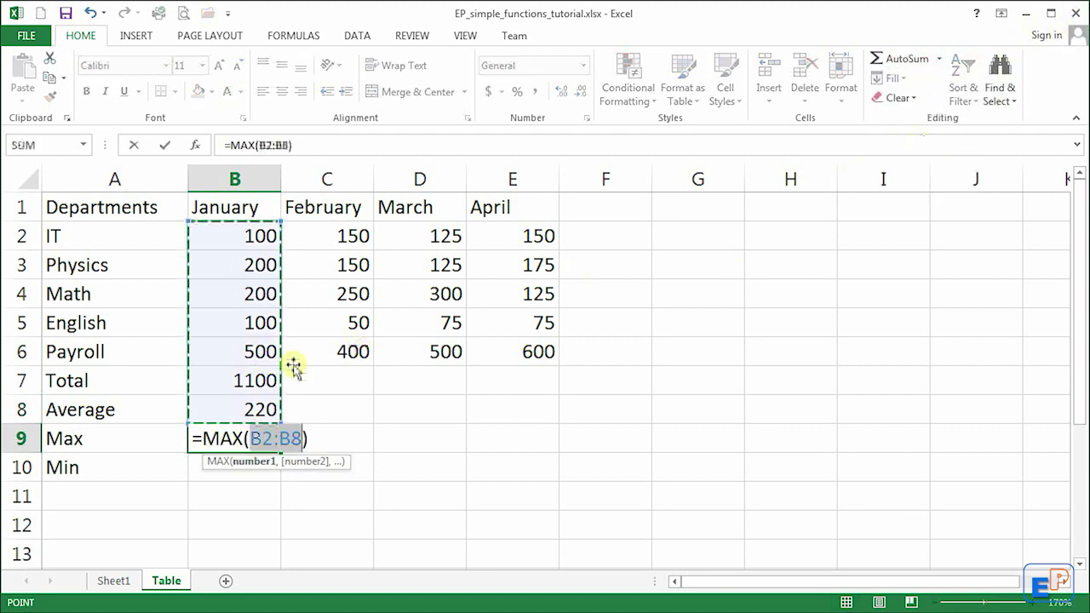
key("Return")
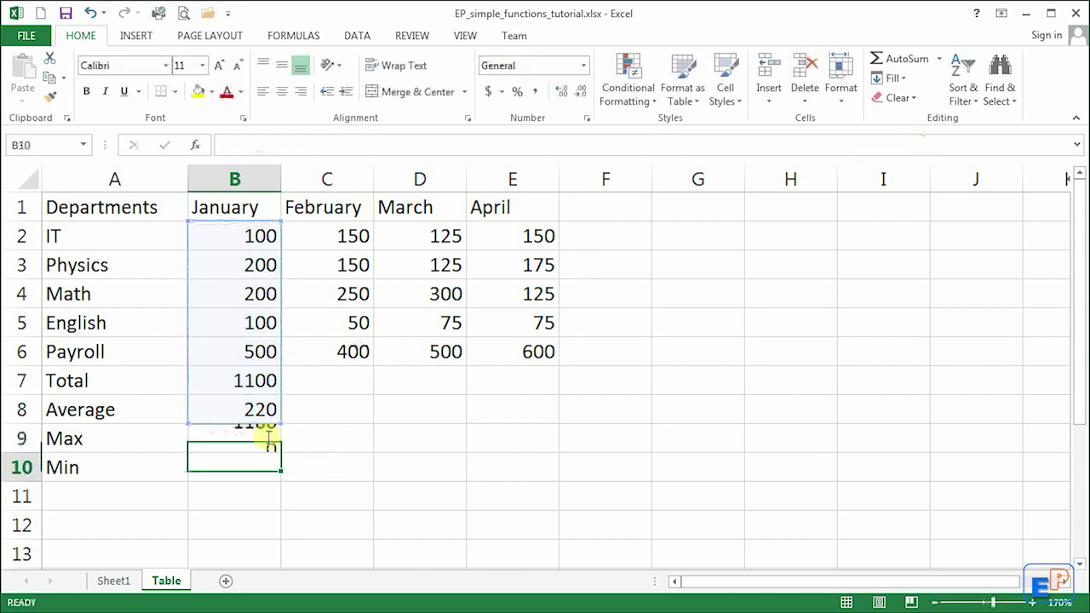
Compare the maximum in B9 and its formula with the Total row and the Payroll figure for January.
left_click(266, 437)
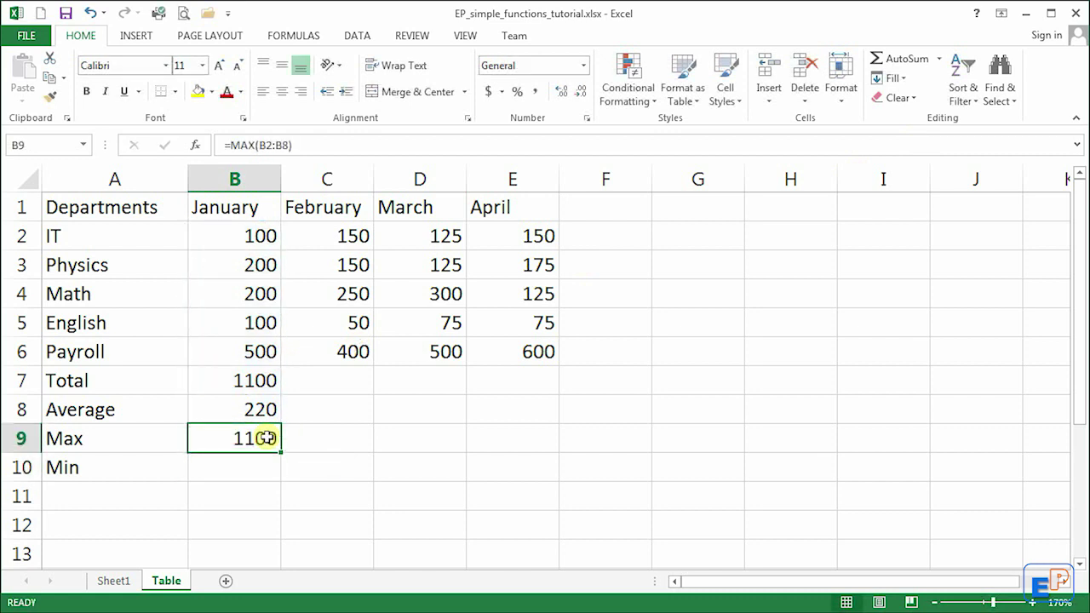
left_click(259, 380)
left_click(17, 381)
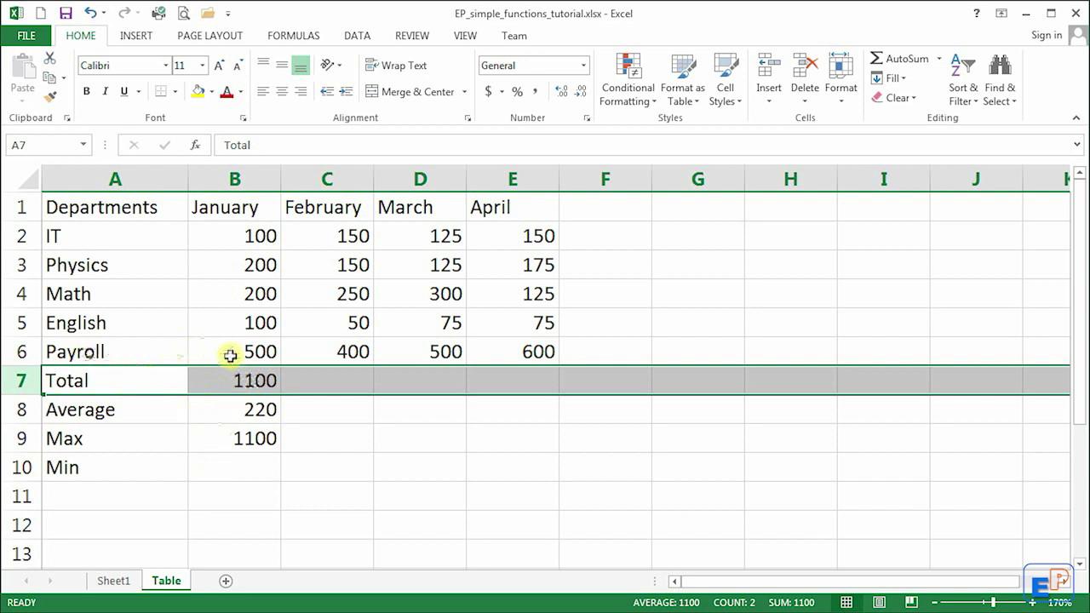
left_click(229, 355)
left_click(255, 437)
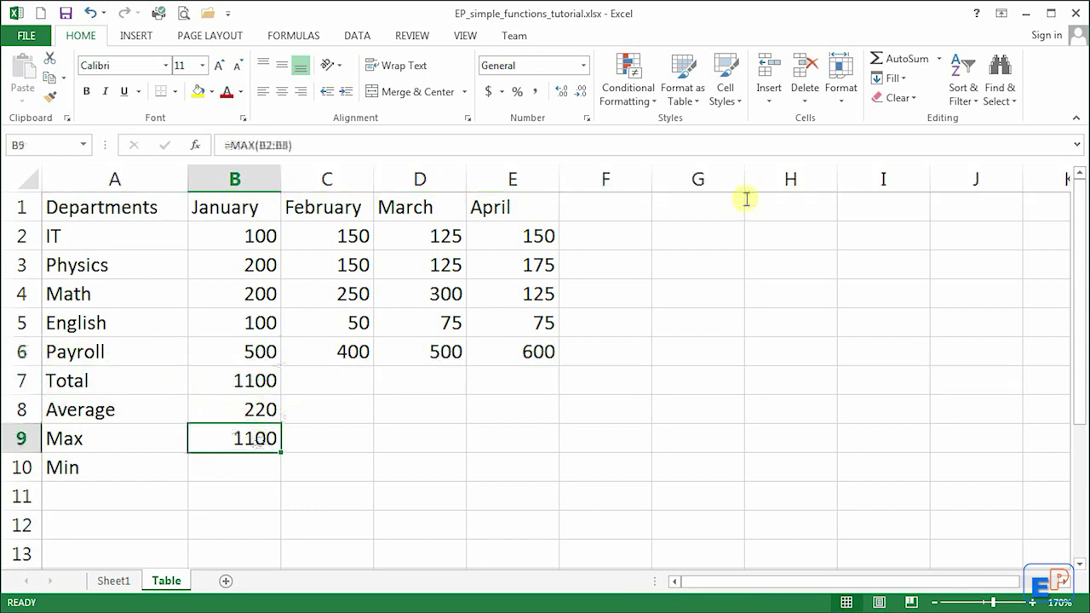
Recalculate January's maximum in cell B9 with the AutoSum Max function, restricting its range to B2:B6.
left_click(940, 59)
left_click(904, 138)
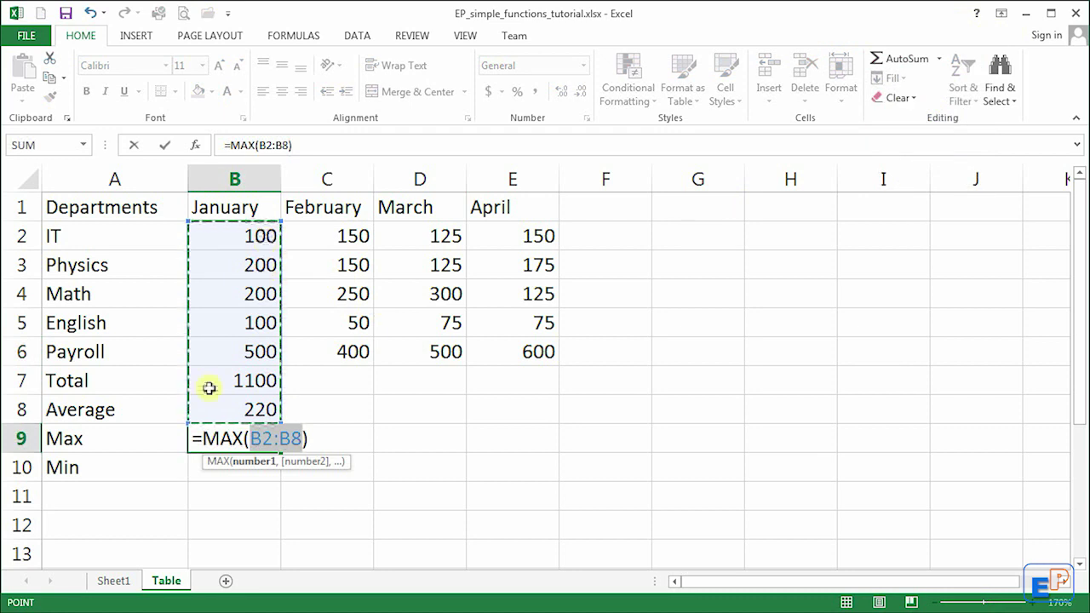
left_click_drag(255, 236, 252, 364)
key("Return")
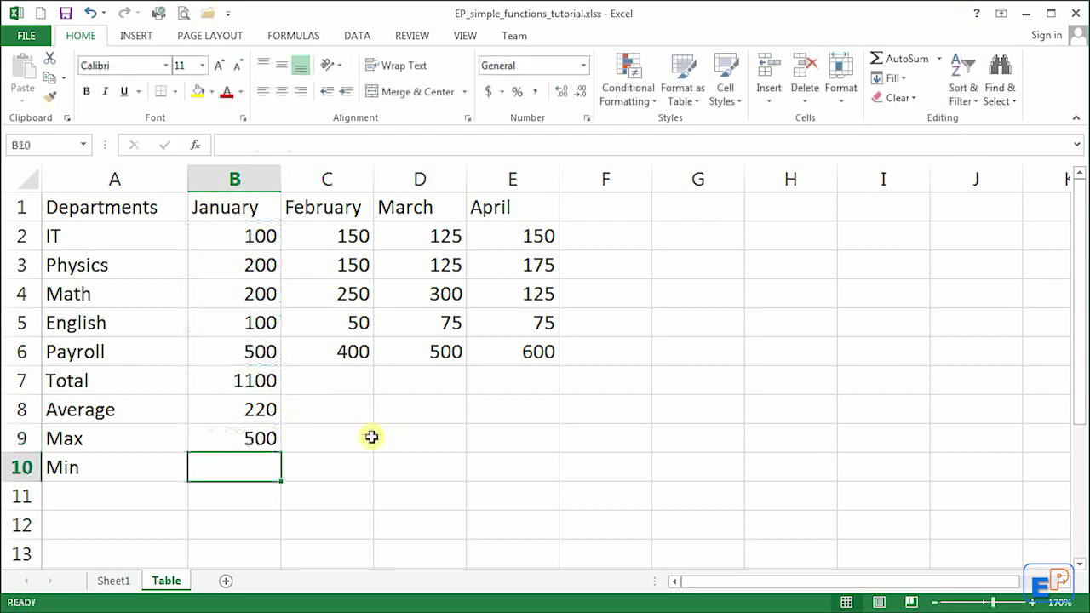
Calculate January's minimum in cell B10 with the AutoSum Min function, replacing the suggested range with B2:B6.
left_click(942, 58)
left_click(927, 161)
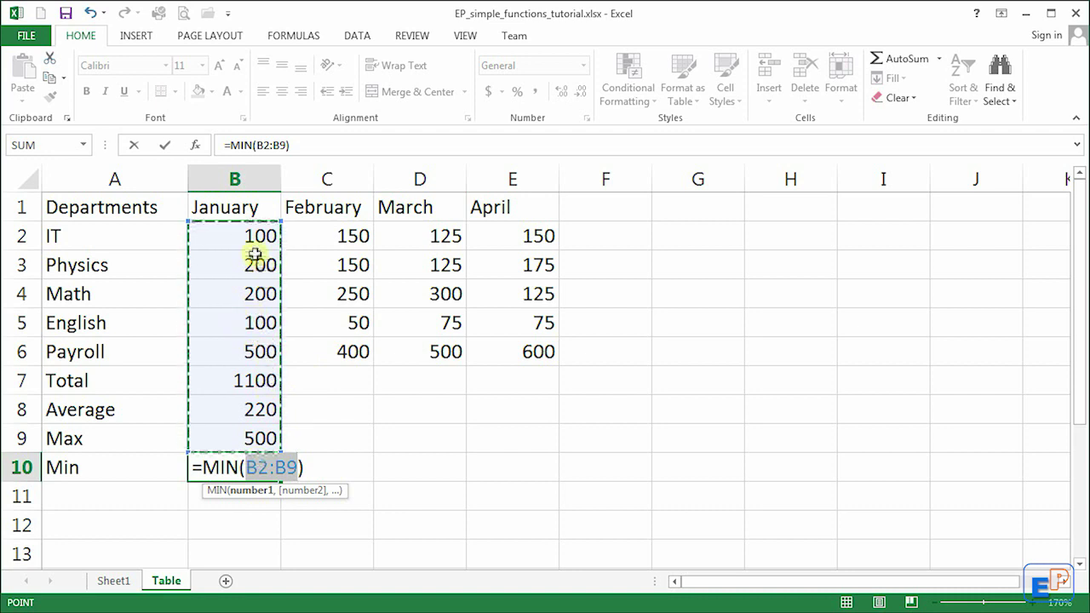
left_click_drag(255, 254, 256, 348)
key("Return")
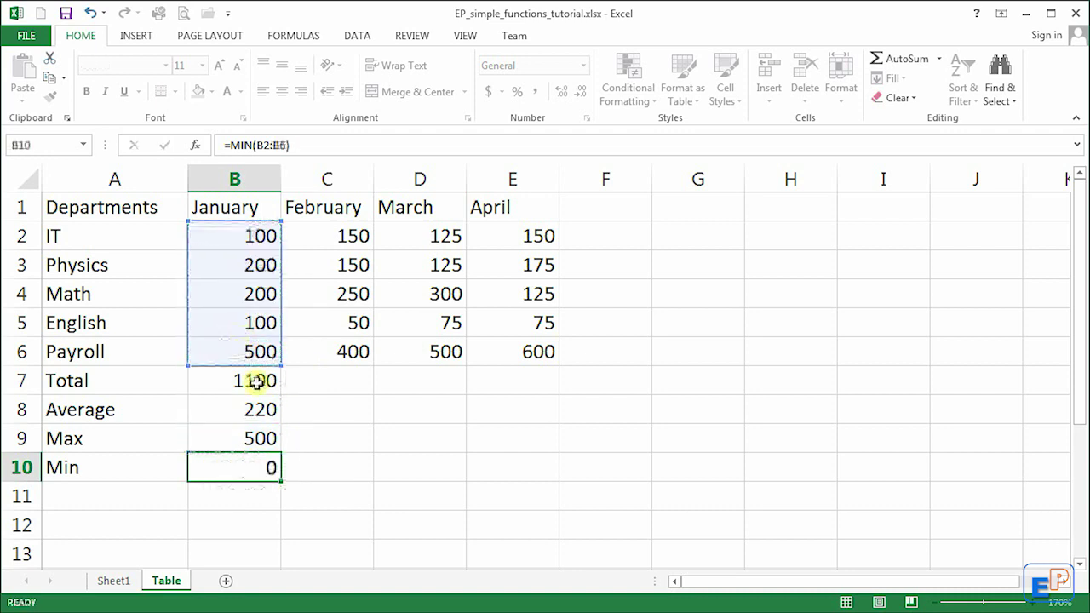
Fill January's total, average, max and min formulas in B7:B10 across to the April column, through E10.
left_click_drag(256, 382, 255, 465)
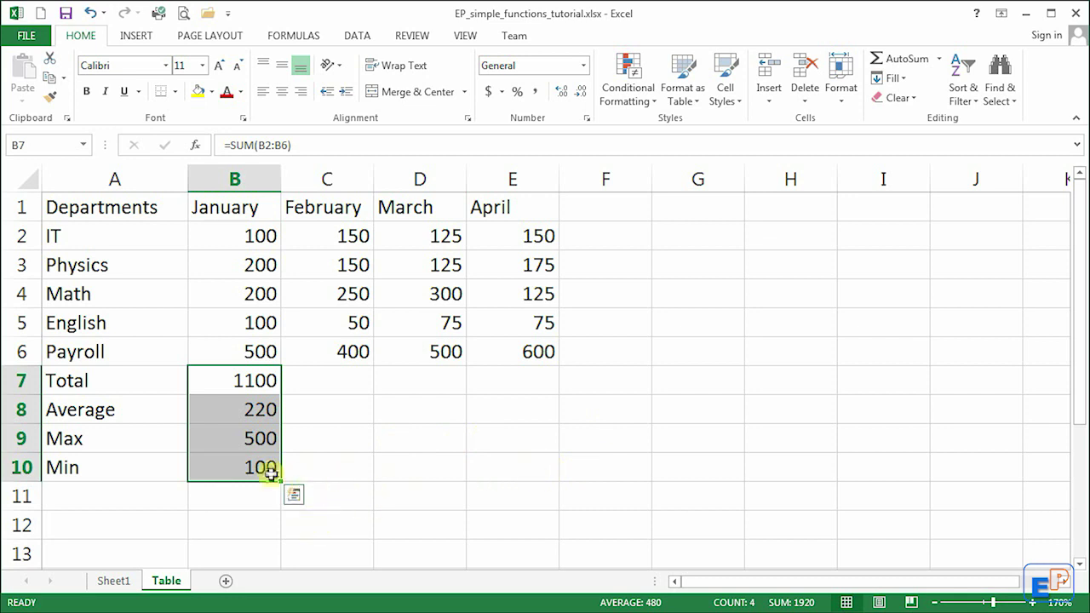
left_click_drag(280, 482, 531, 474)
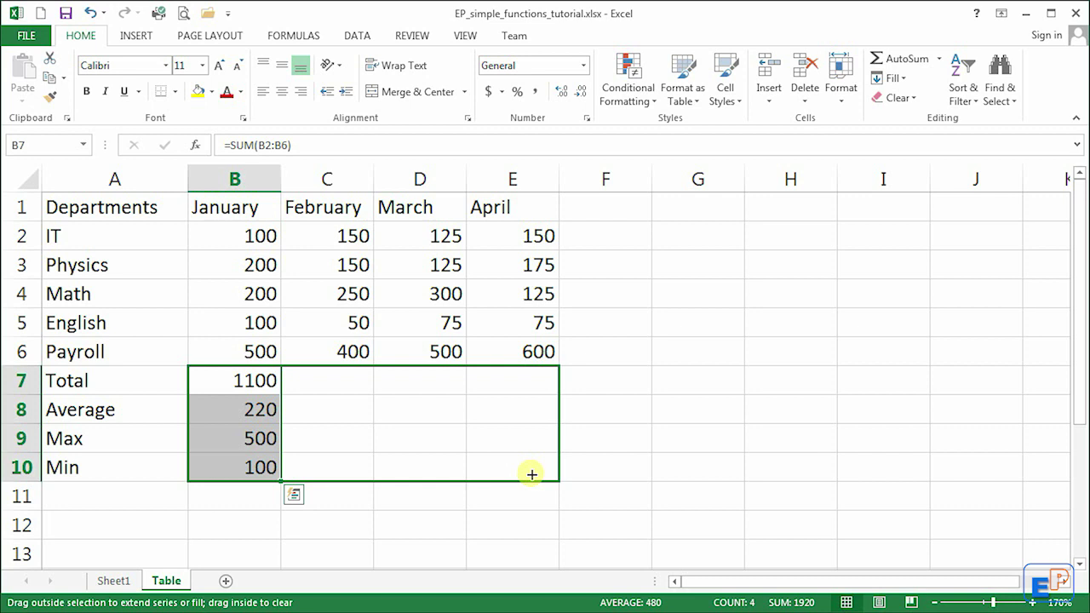
Examine the filled summary formulas in B7, C7, E10 and D9, and review Sheet1's summary rows before returning to the Table sheet.
left_click_drag(531, 474, 531, 474)
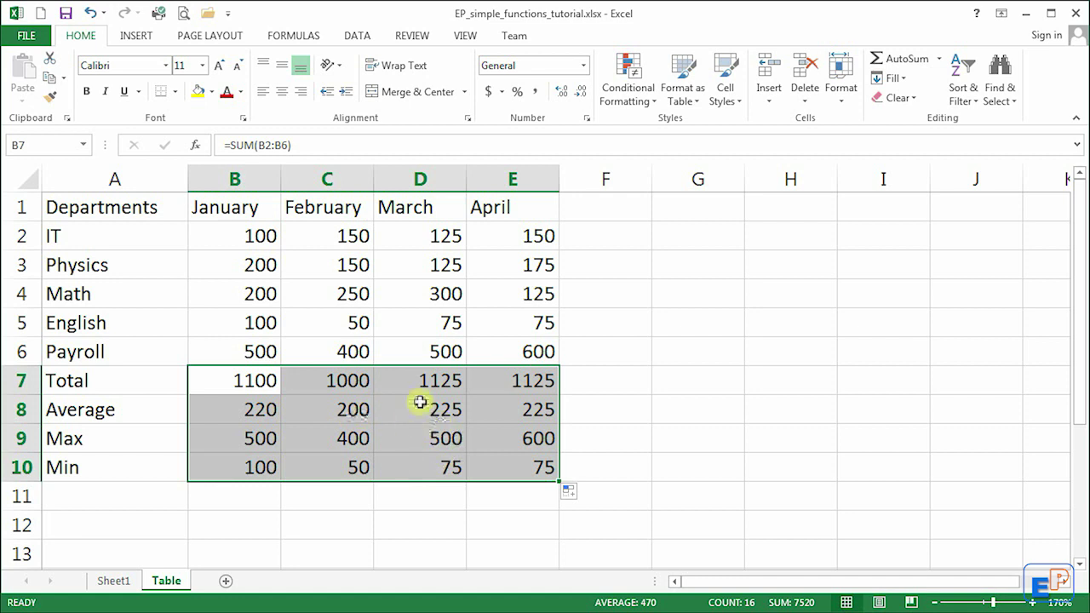
left_click_drag(264, 380, 254, 466)
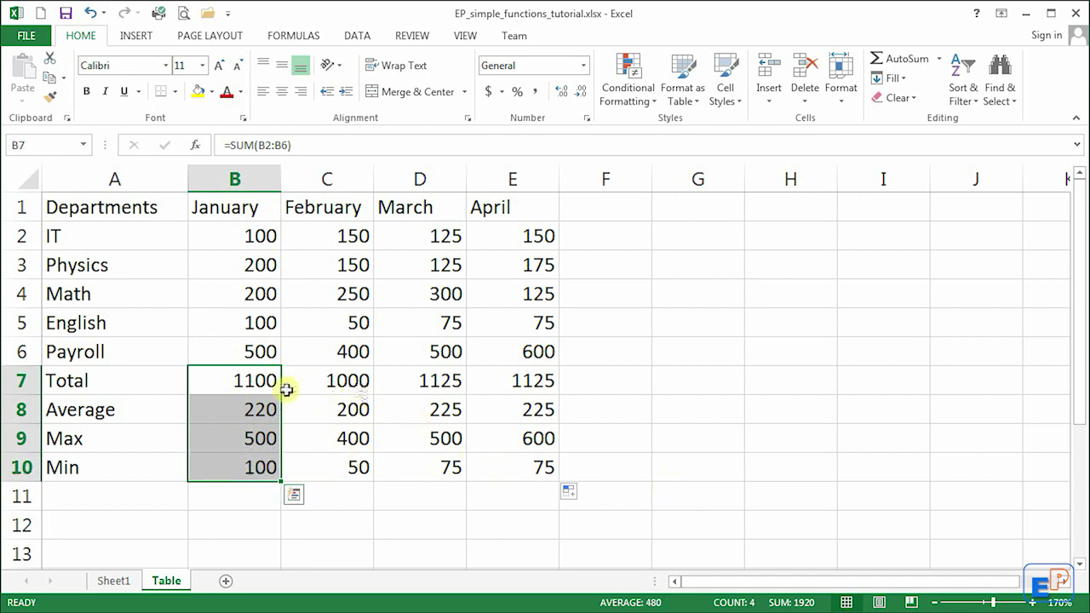
left_click(254, 379)
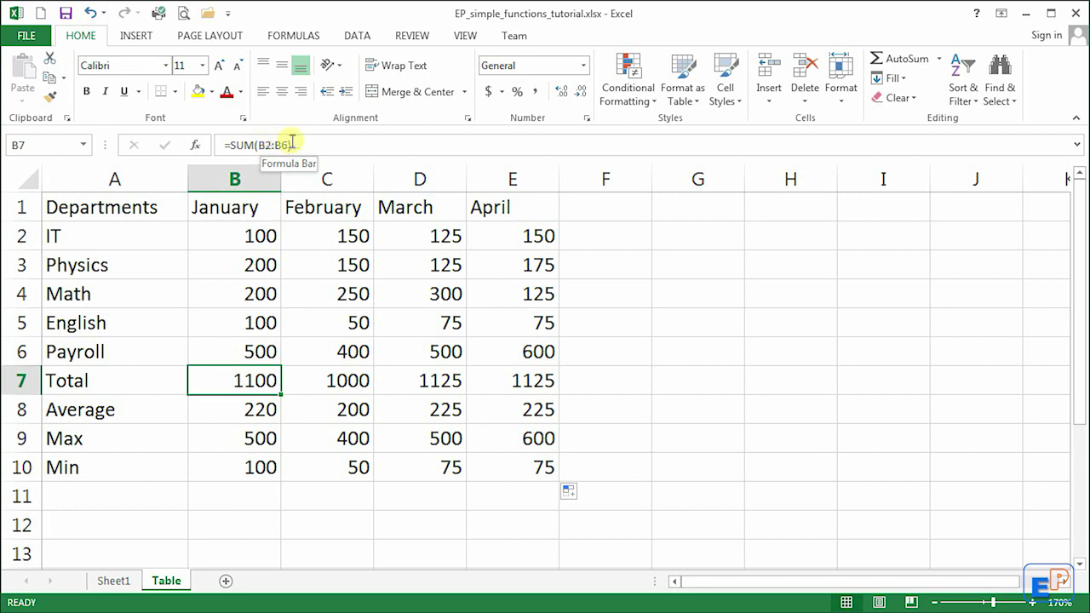
left_click(336, 383)
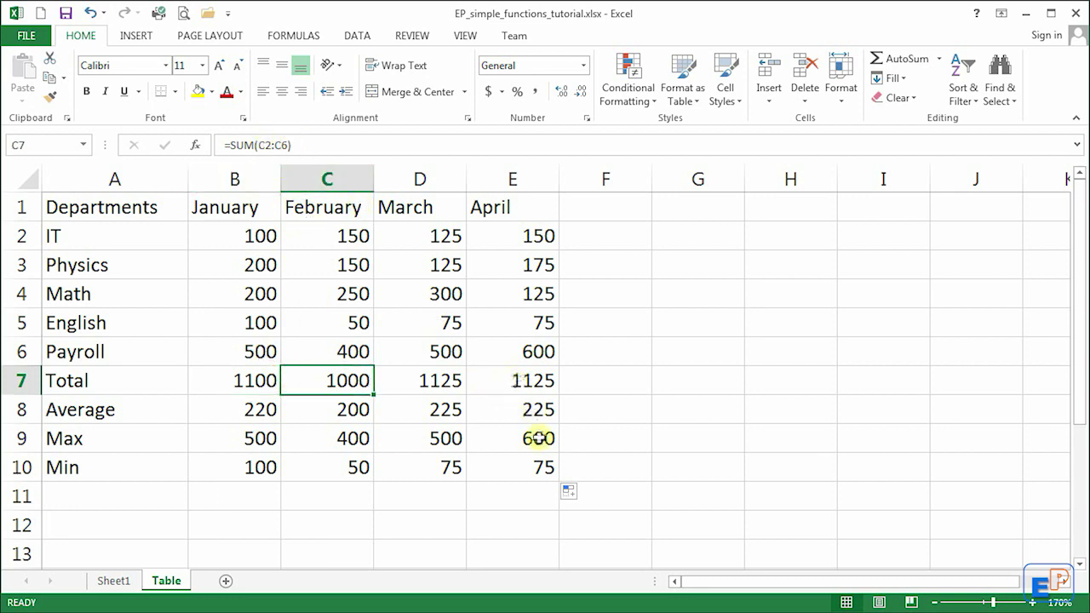
left_click(534, 464)
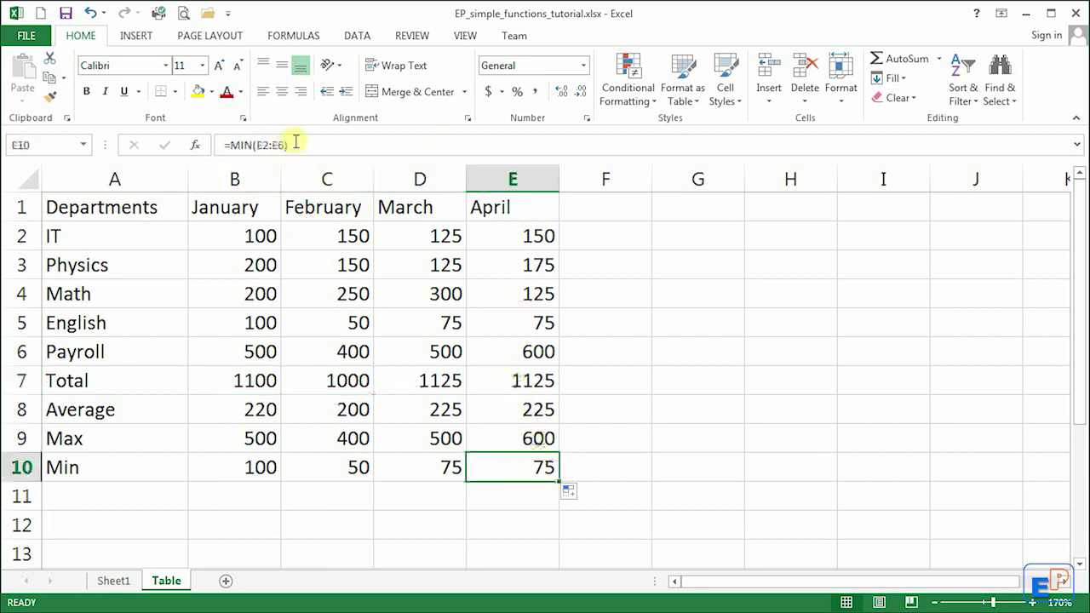
left_click(423, 431)
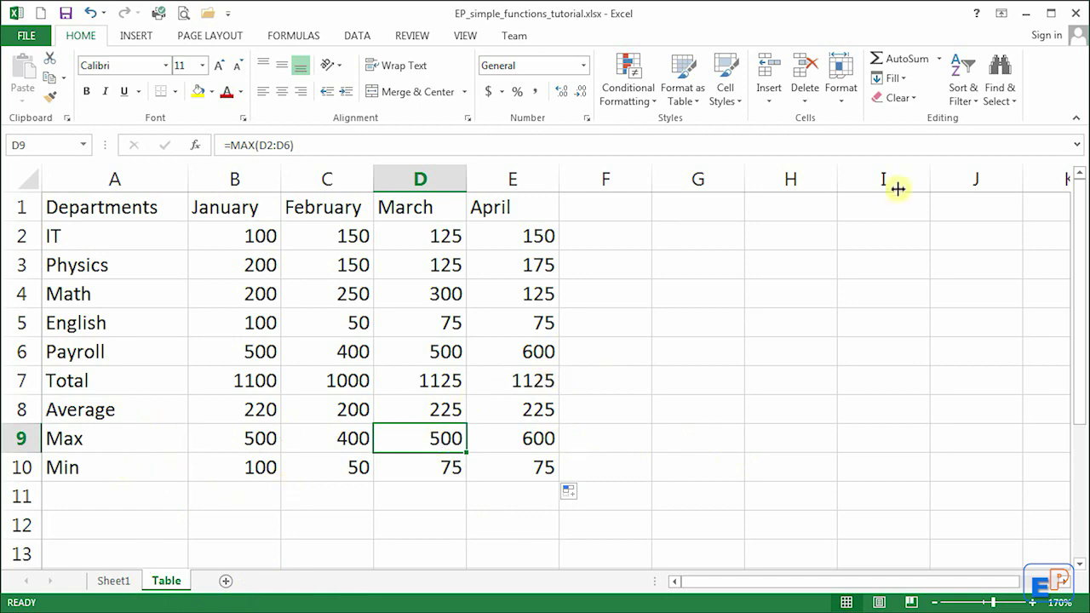
left_click(113, 580)
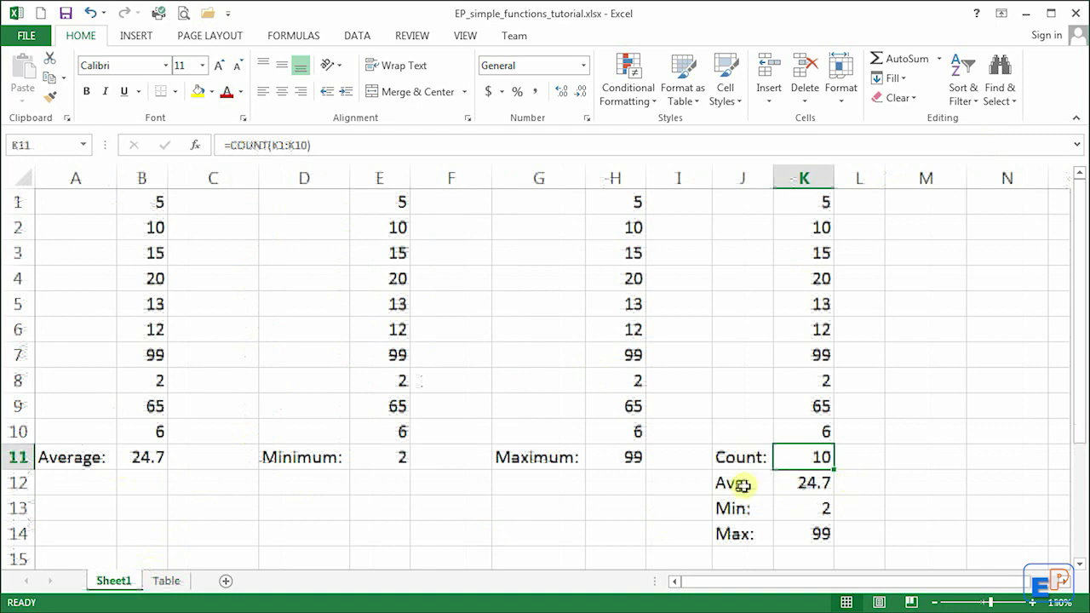
left_click(164, 580)
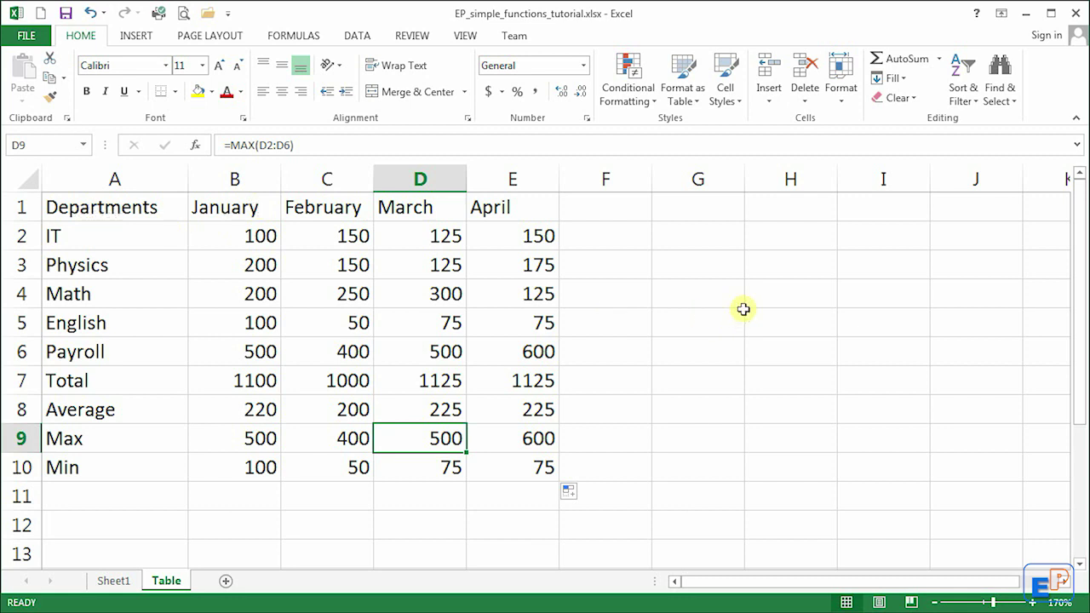
Enter the website name EasyProgramming.net in cell G2 of the Table sheet and leave that cell selected.
left_click(672, 243)
type("EasyPr")
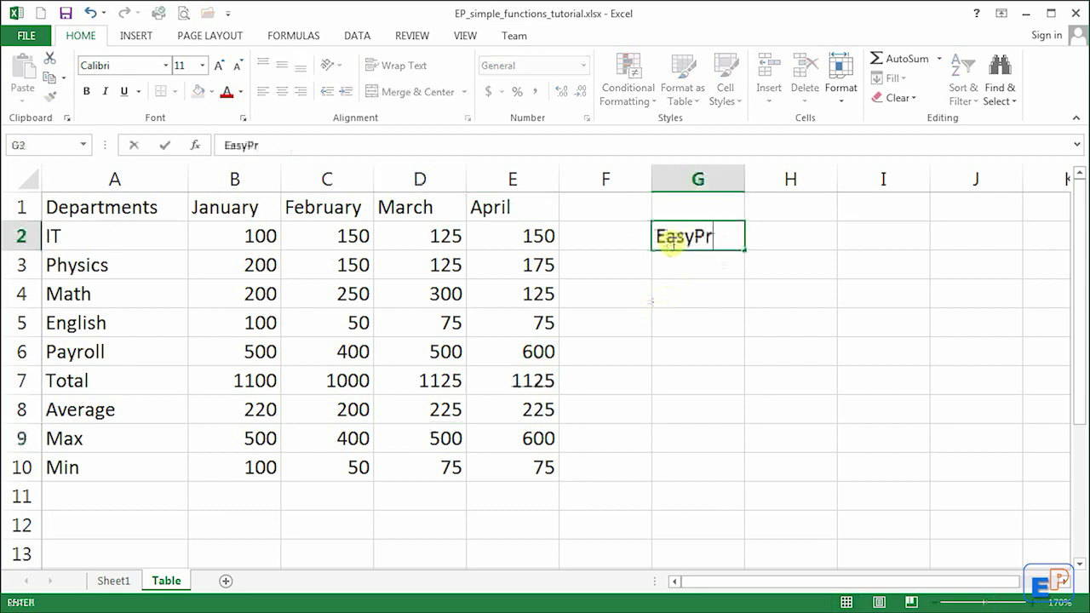
type("ogramming.net")
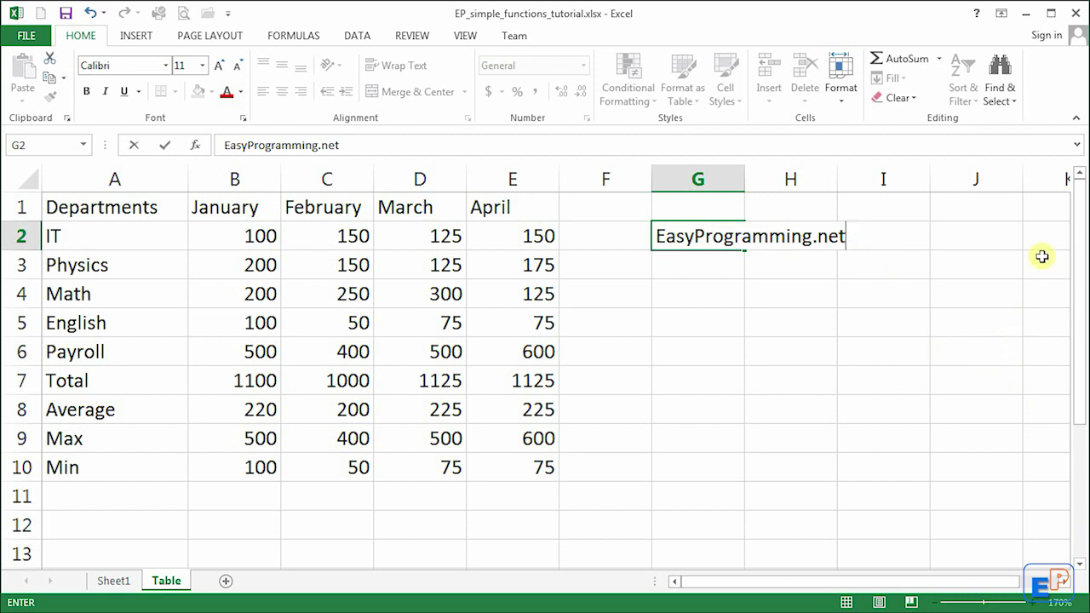
left_click(709, 271)
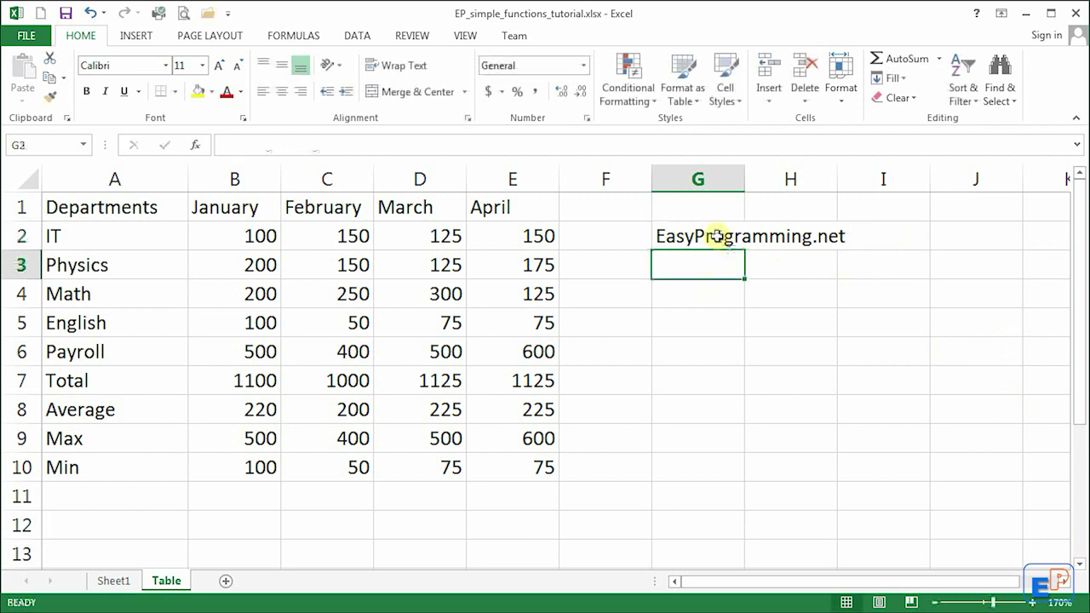
left_click(720, 236)
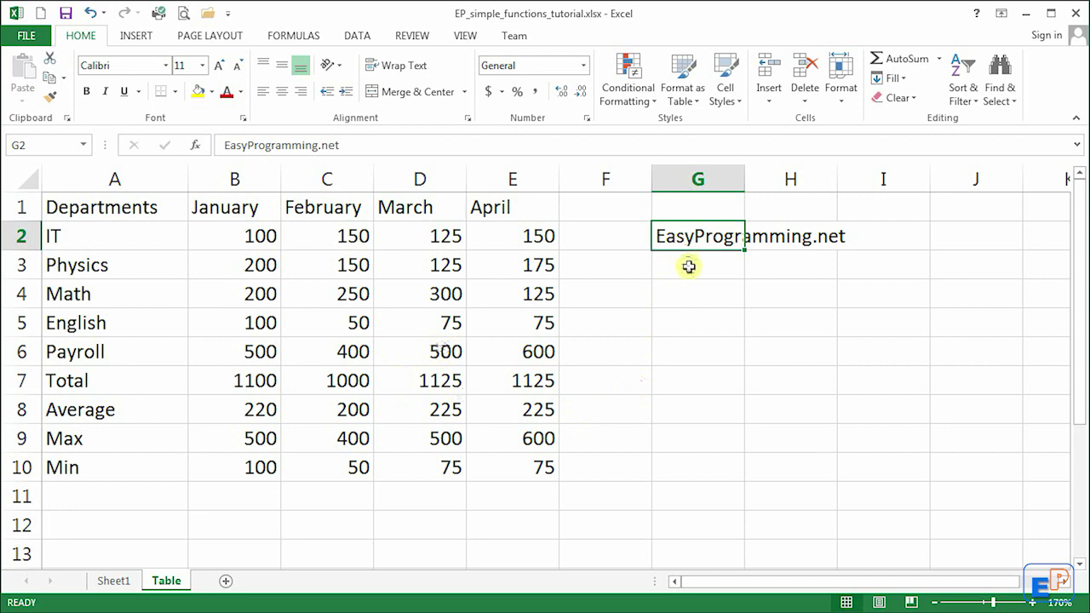